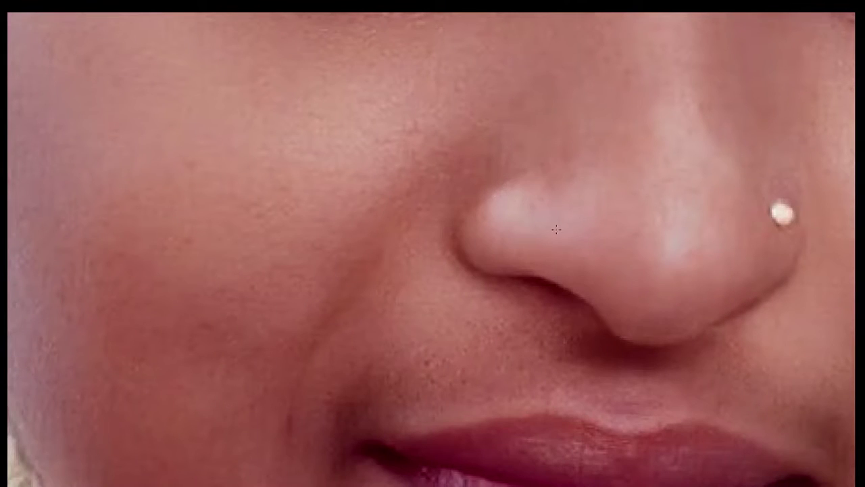
# - Resize the Smudge brush to about 130 px to suit the zoomed-in nose
pyautogui.press('[')
pyautogui.press('[')
pyautogui.press('[')
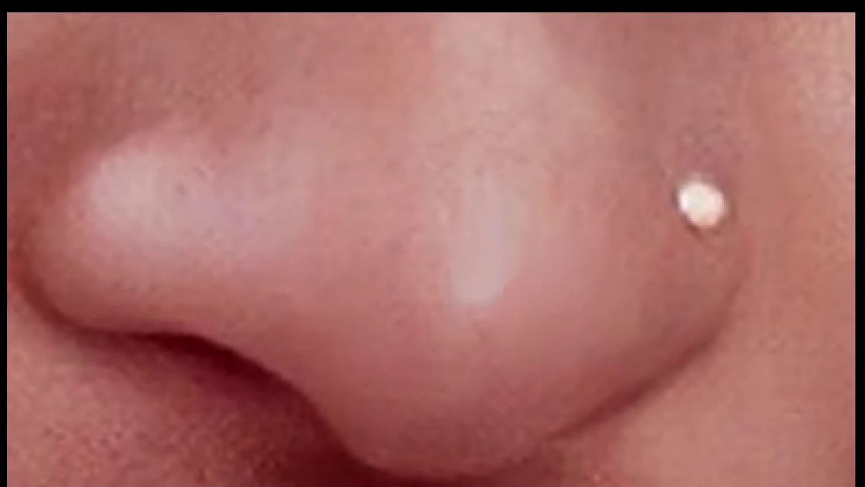
# - Smudge the pores on the nose tip and bridge into soft, smooth skin
pyautogui.moveTo(569, 360); pyautogui.dragTo(609, 332)
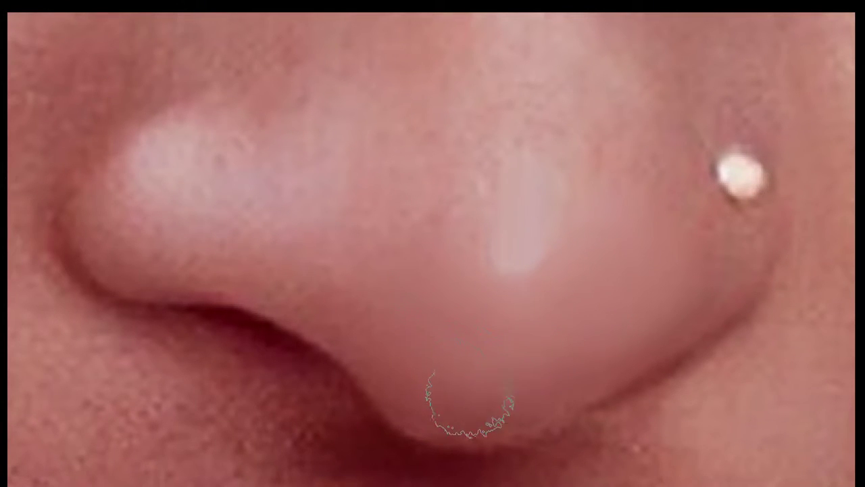
pyautogui.moveTo(572, 359); pyautogui.dragTo(548, 392)
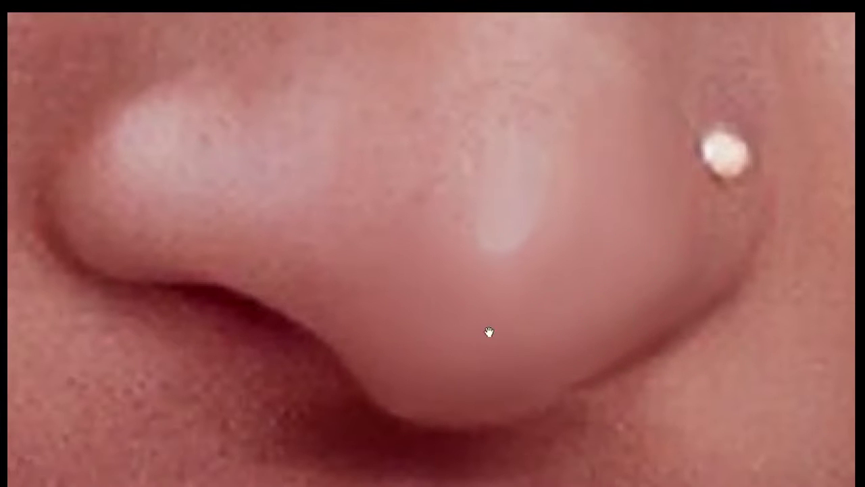
pyautogui.moveTo(489, 332); pyautogui.dragTo(546, 391)
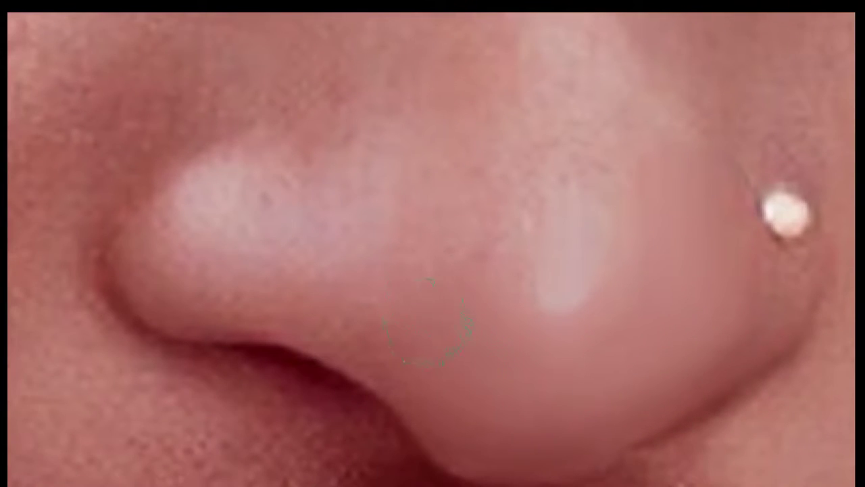
pyautogui.scroll(3, 482, 195)
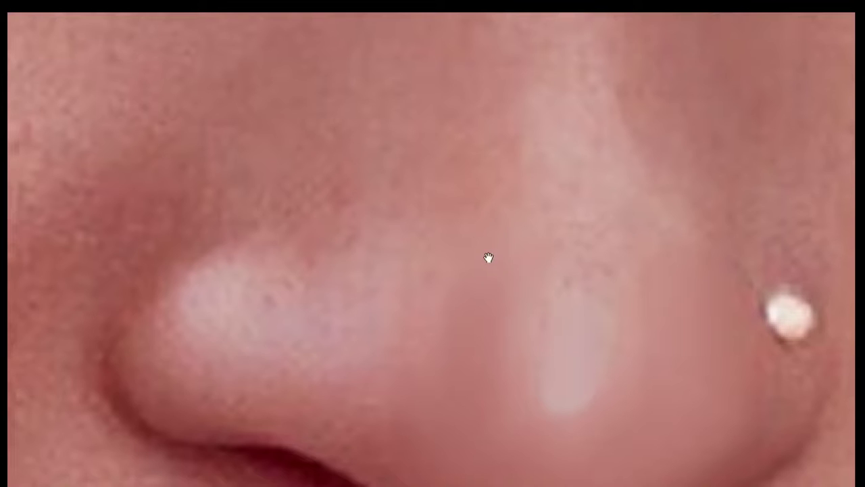
pyautogui.scroll(-2, 484, 250)
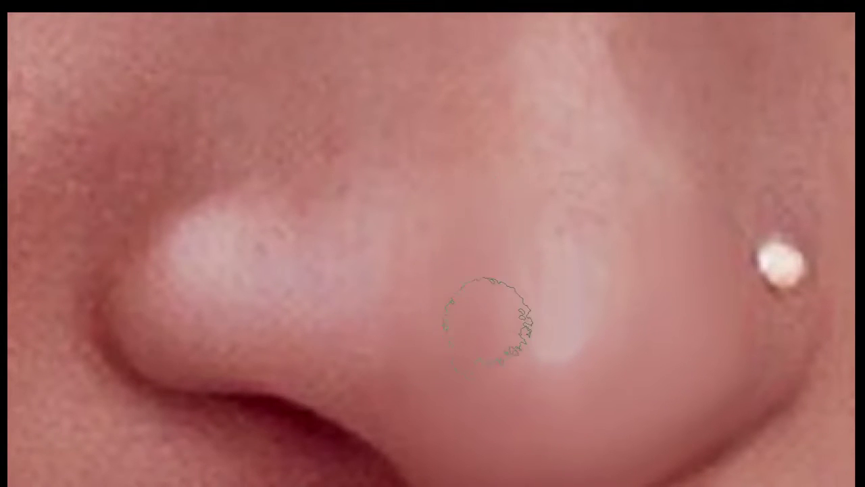
pyautogui.scroll(-2, 461, 310)
pyautogui.scroll(-1, 462, 309)
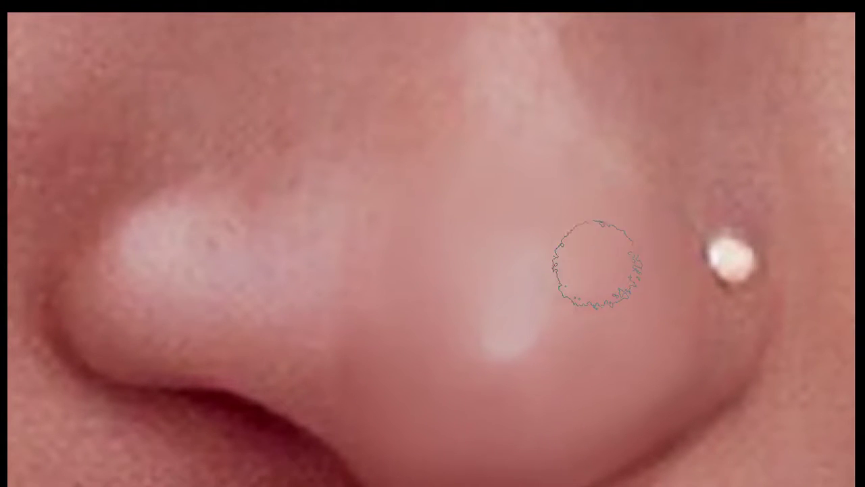
pyautogui.scroll(-3, 605, 367)
pyautogui.moveTo(455, 312); pyautogui.dragTo(485, 330)
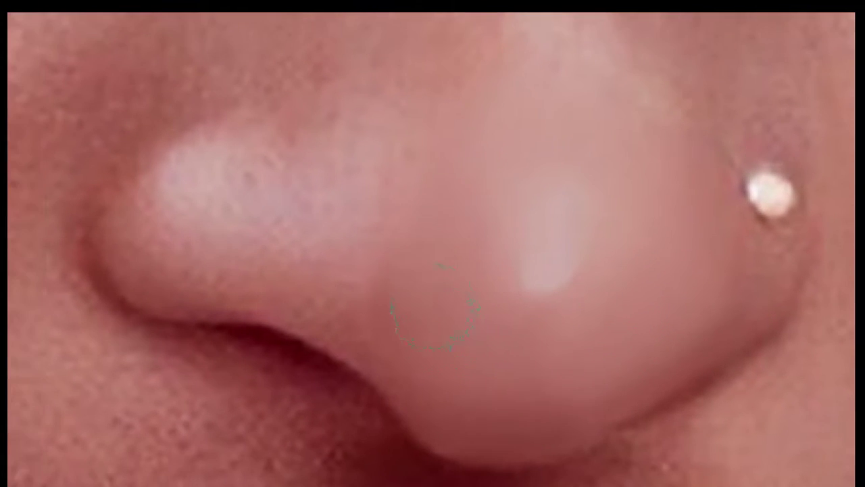
pyautogui.scroll(2, 448, 299)
pyautogui.scroll(3, 548, 276)
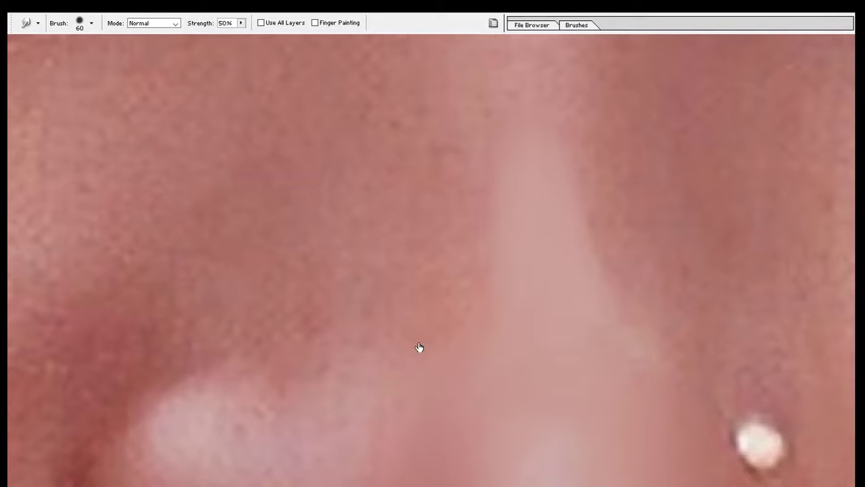
# - Enlarge the Smudge brush and smooth the nostril highlight and the crease above it
pyautogui.click(576, 25)
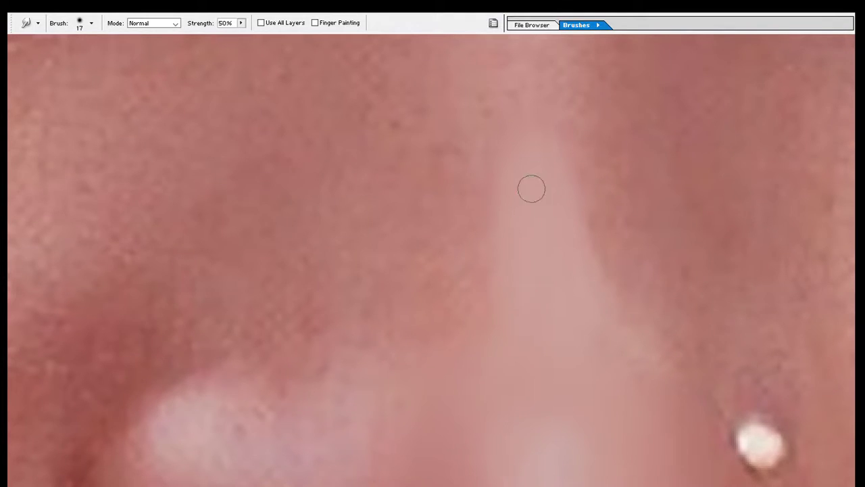
pyautogui.press(']')
pyautogui.press(']')
pyautogui.press(']')
pyautogui.press(']')
pyautogui.press(']')
pyautogui.press(']')
pyautogui.press(']')
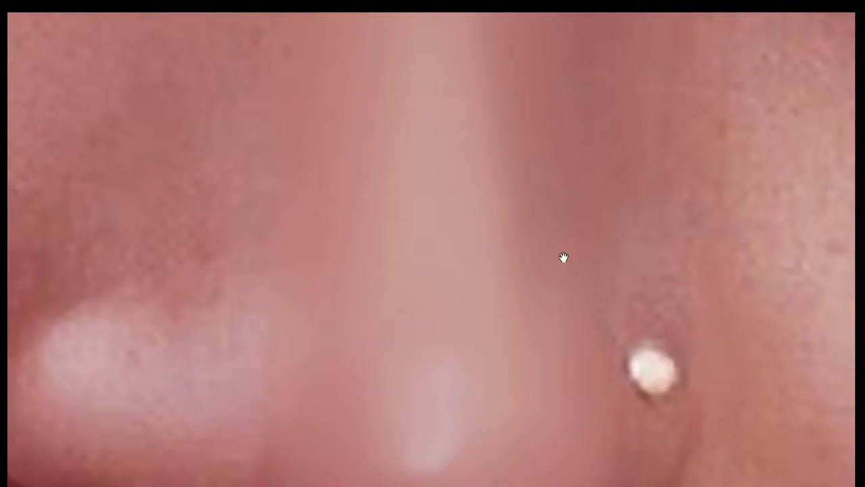
pyautogui.moveTo(563, 257); pyautogui.dragTo(564, 106)
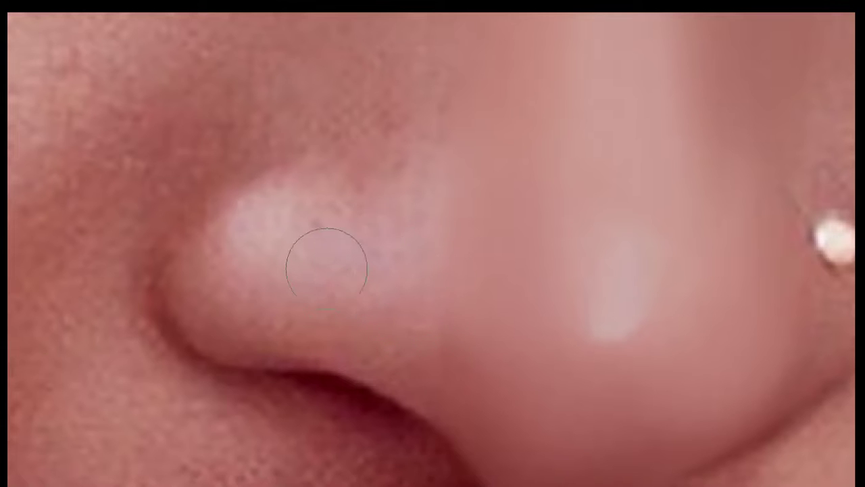
pyautogui.moveTo(267, 237); pyautogui.dragTo(349, 257)
pyautogui.press(']')
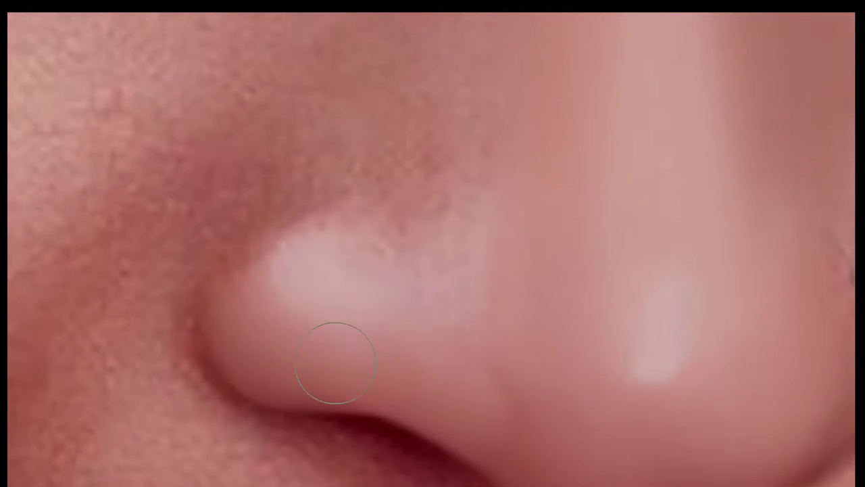
pyautogui.moveTo(240, 302)
pyautogui.mouseDown()
pyautogui.moveTo(270, 223)
pyautogui.moveTo(371, 236)
pyautogui.moveTo(353, 227)
pyautogui.moveTo(411, 257)
pyautogui.mouseUp()
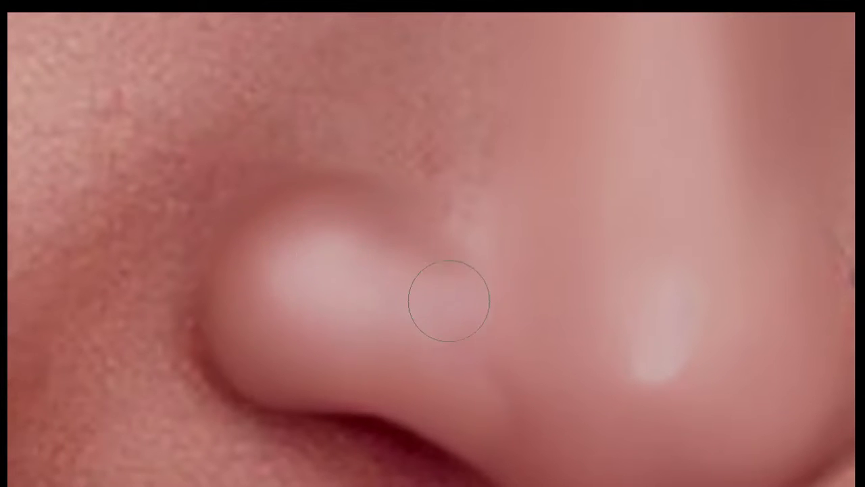
pyautogui.scroll(-3, 478, 260)
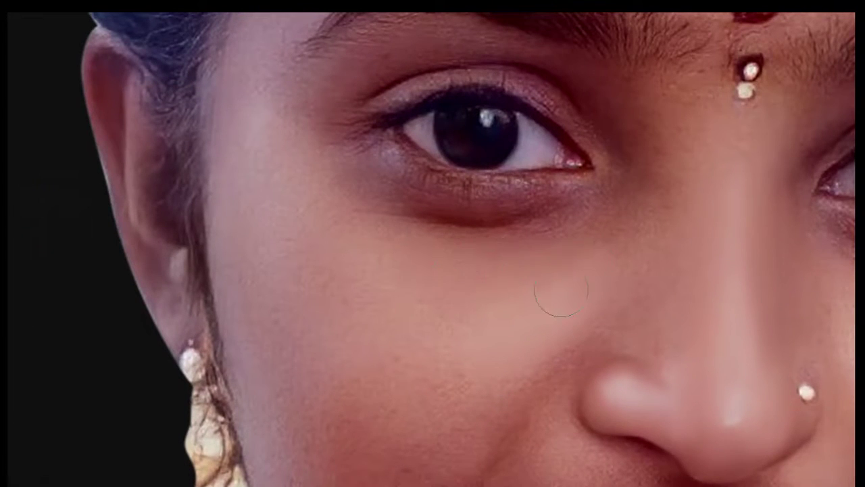
# - Enlarge the Smudge brush with ] for the cheek and under-eye skin
pyautogui.press(']')
pyautogui.press(']')
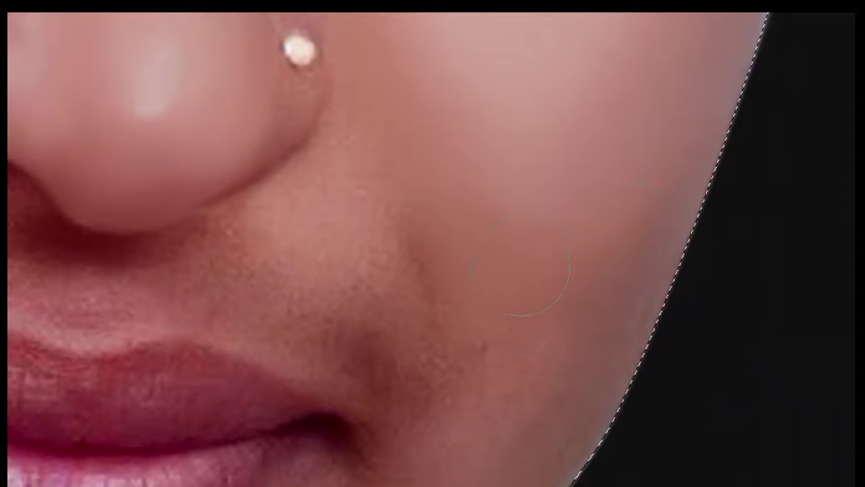
# - Smudge the chin and jawline below the lower lip into smooth skin
pyautogui.scroll(-3, 520, 270)
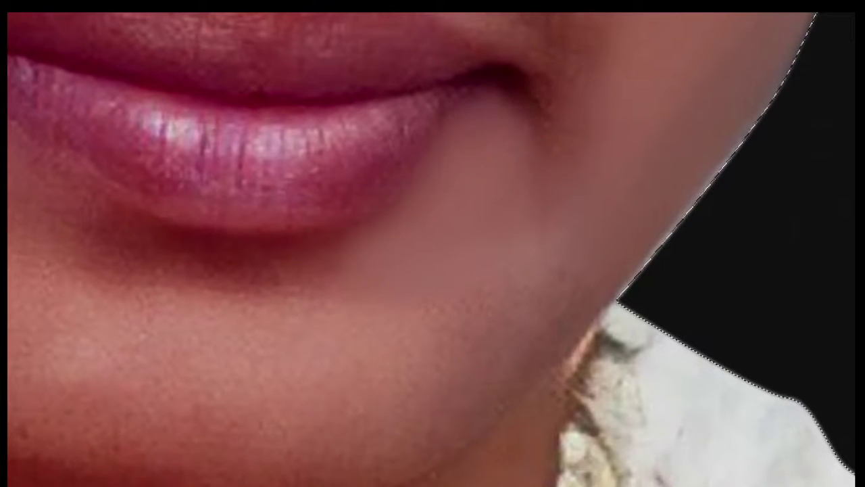
pyautogui.moveTo(561, 187); pyautogui.dragTo(551, 150)
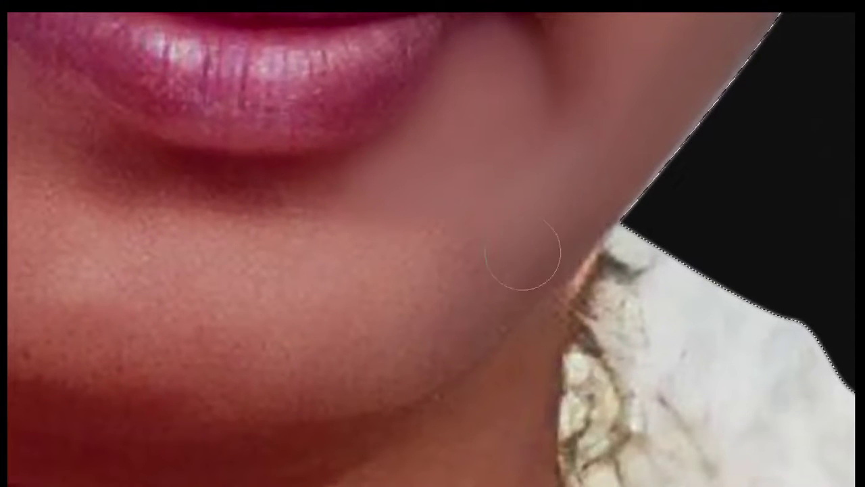
pyautogui.moveTo(534, 195); pyautogui.dragTo(548, 243)
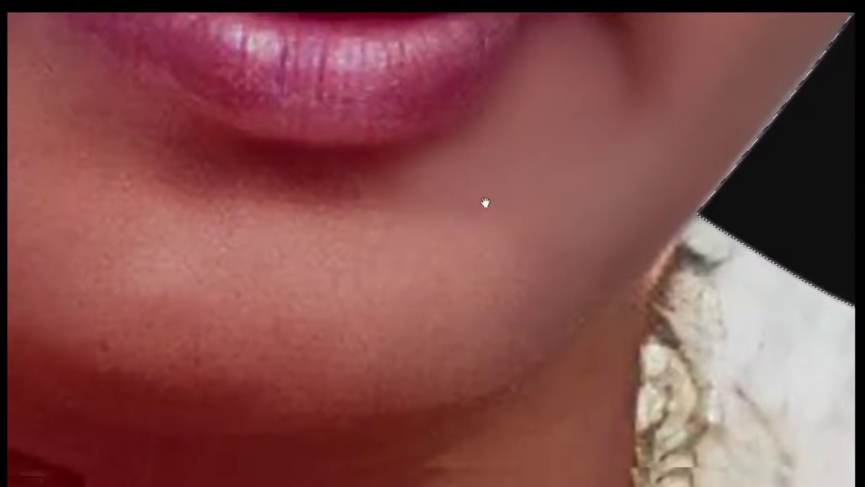
pyautogui.moveTo(485, 201); pyautogui.dragTo(467, 142)
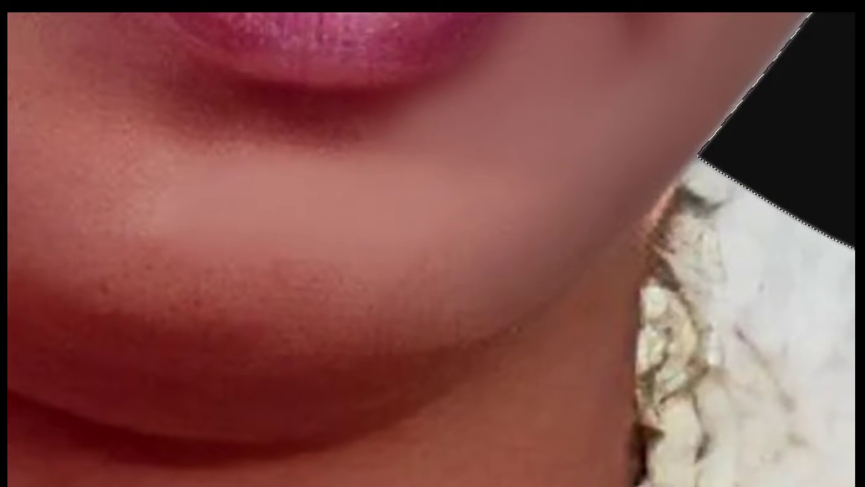
pyautogui.moveTo(325, 306); pyautogui.dragTo(399, 280)
pyautogui.moveTo(518, 282); pyautogui.dragTo(450, 309)
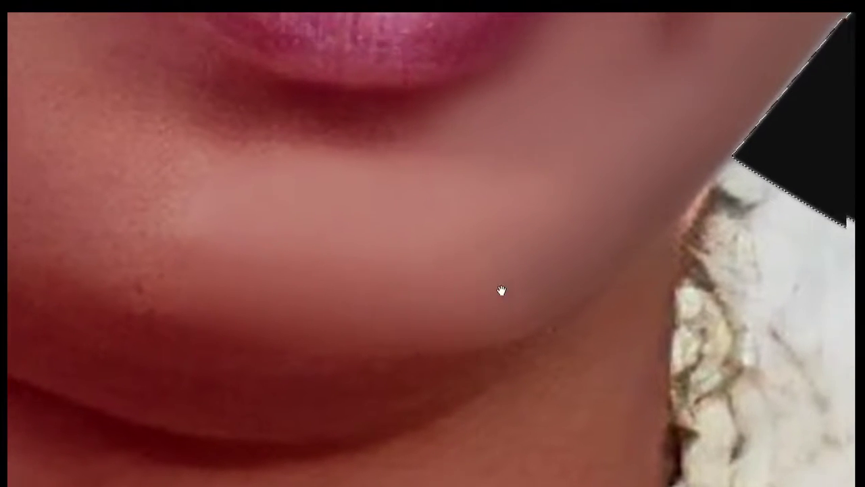
pyautogui.moveTo(203, 299); pyautogui.dragTo(344, 299)
pyautogui.moveTo(315, 254)
pyautogui.mouseDown()
pyautogui.moveTo(316, 287)
pyautogui.moveTo(390, 361)
pyautogui.mouseUp()
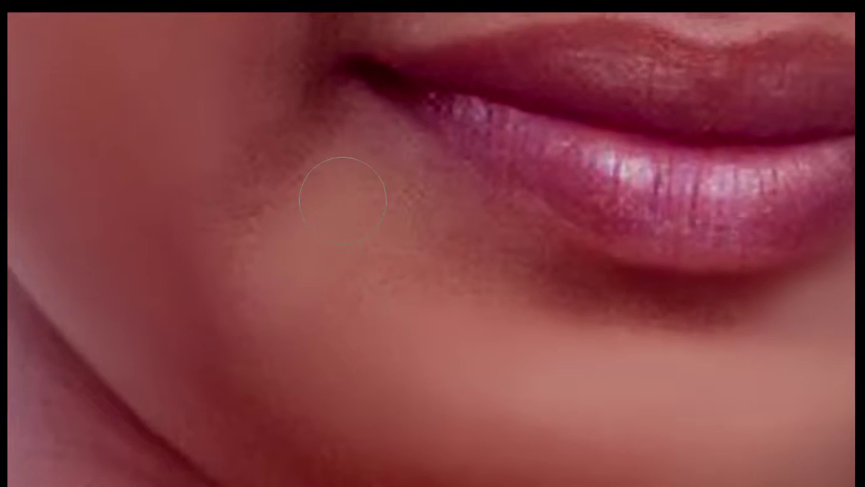
# - Smooth the skin below the lip corner and the shadow under the lower lip
pyautogui.moveTo(342, 200)
pyautogui.mouseDown()
pyautogui.moveTo(358, 139)
pyautogui.moveTo(473, 245)
pyautogui.moveTo(446, 257)
pyautogui.mouseUp()
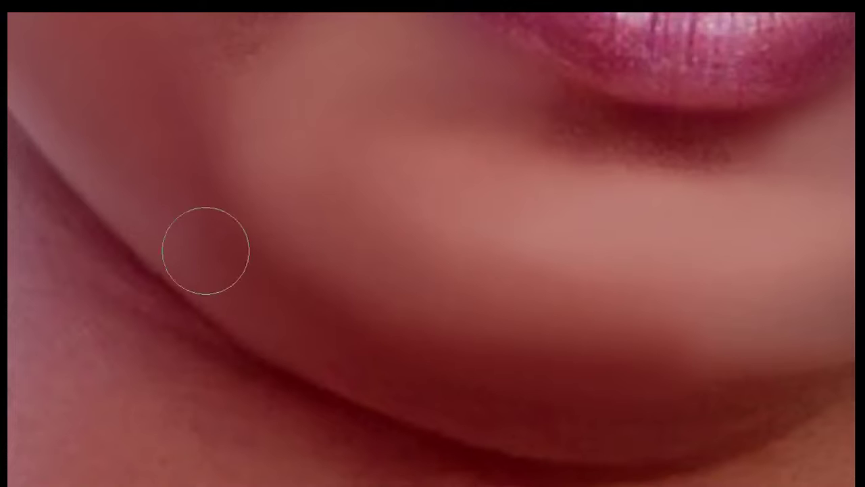
pyautogui.moveTo(520, 385); pyautogui.dragTo(466, 377)
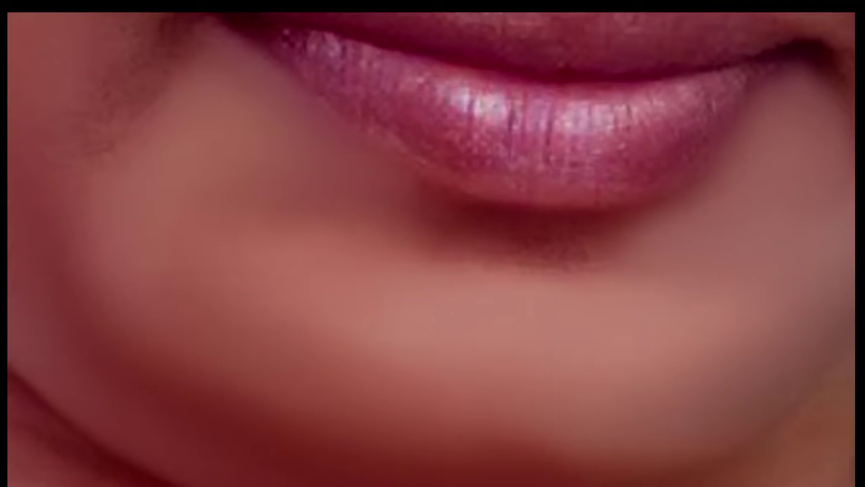
pyautogui.moveTo(485, 228); pyautogui.dragTo(397, 217)
pyautogui.moveTo(528, 239); pyautogui.dragTo(401, 244)
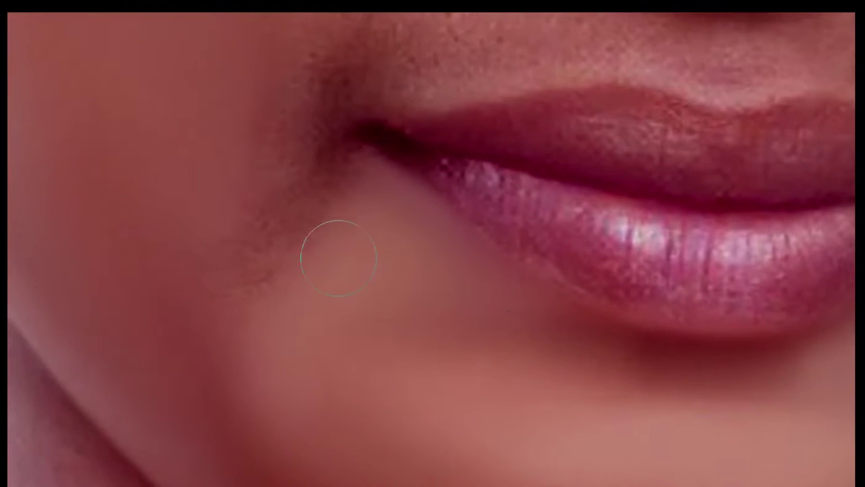
pyautogui.scroll(2, 270, 318)
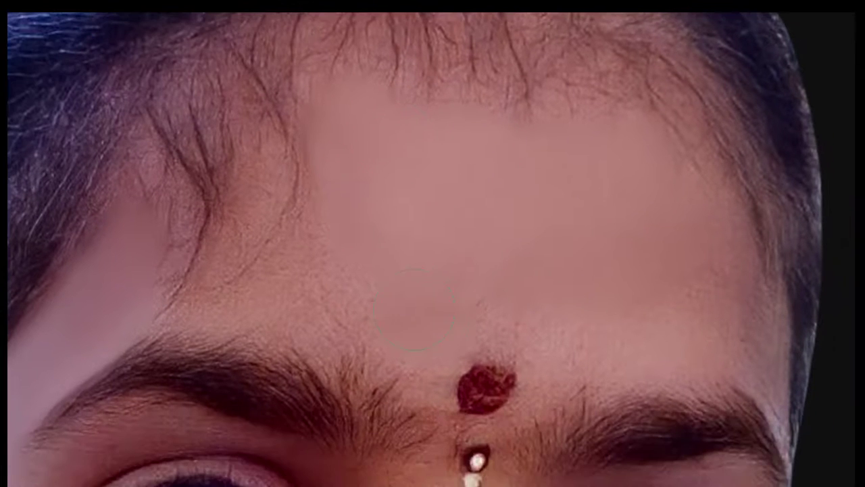
# - Smooth the forehead, paint out stray hairs above the brow, and blend skin around the bindi
pyautogui.moveTo(642, 332); pyautogui.dragTo(716, 312)
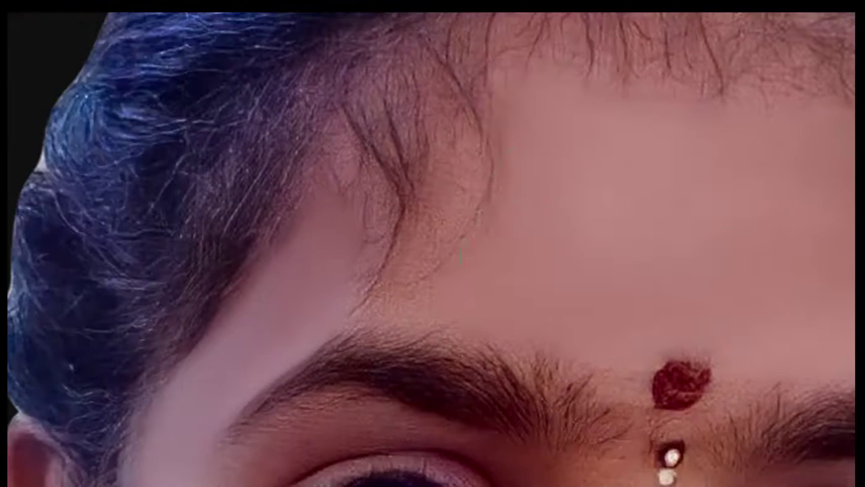
pyautogui.moveTo(333, 290); pyautogui.dragTo(474, 137)
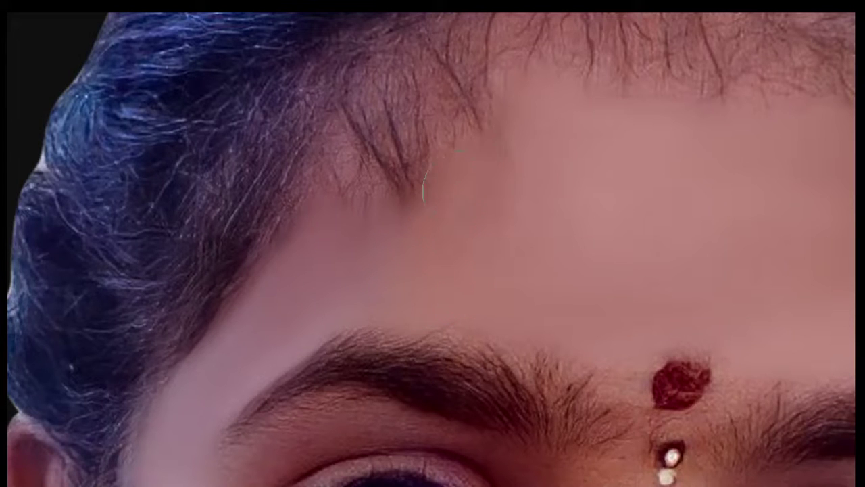
pyautogui.moveTo(433, 156)
pyautogui.mouseDown()
pyautogui.moveTo(367, 193)
pyautogui.moveTo(379, 196)
pyautogui.mouseUp()
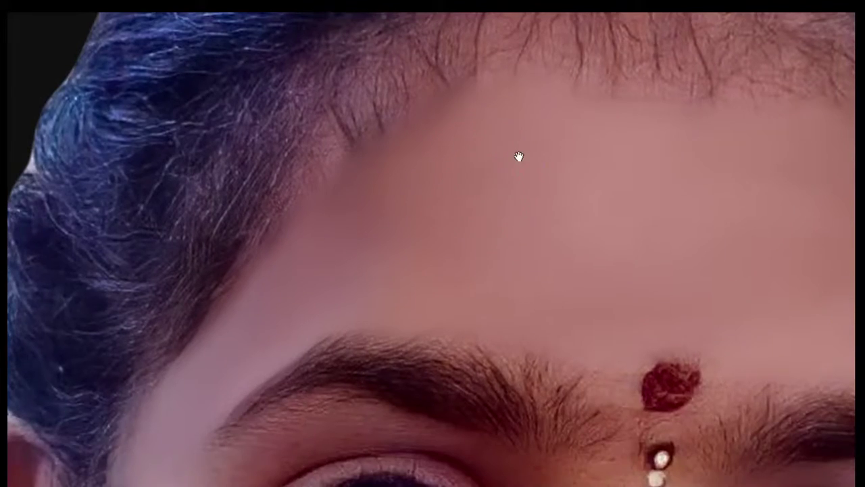
pyautogui.moveTo(519, 157); pyautogui.dragTo(475, 257)
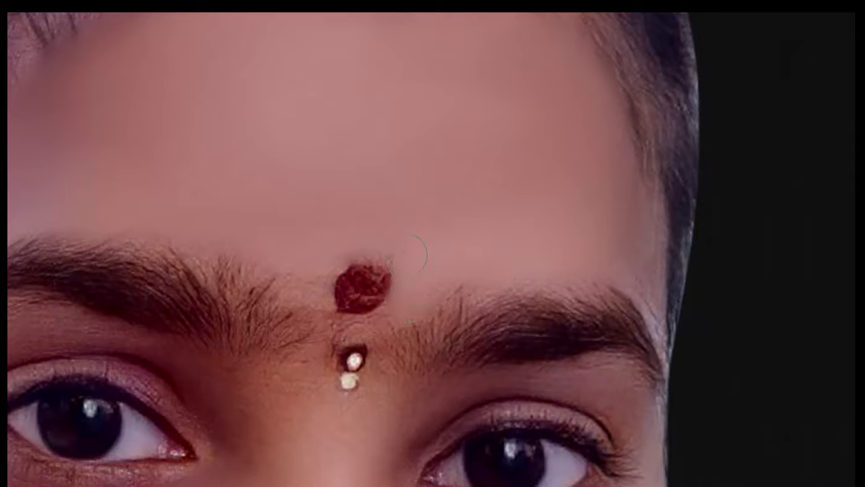
pyautogui.click(398, 296)
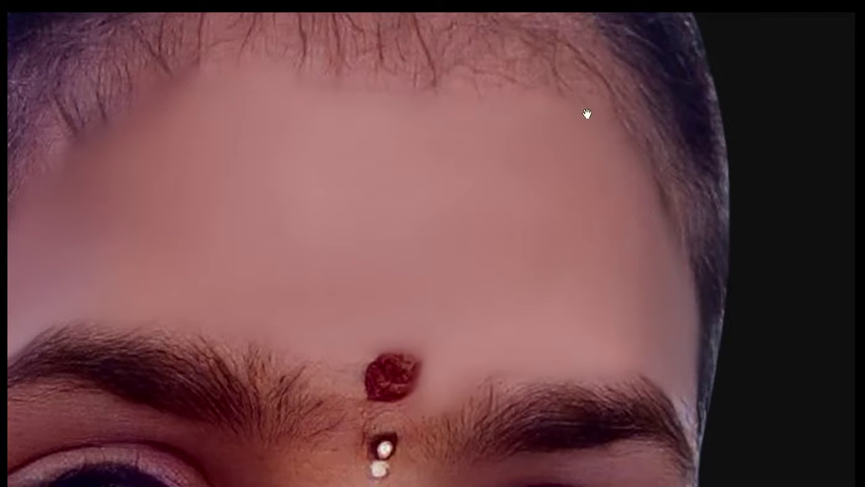
pyautogui.moveTo(587, 112)
pyautogui.mouseDown()
pyautogui.moveTo(507, 264)
pyautogui.moveTo(524, 243)
pyautogui.mouseUp()
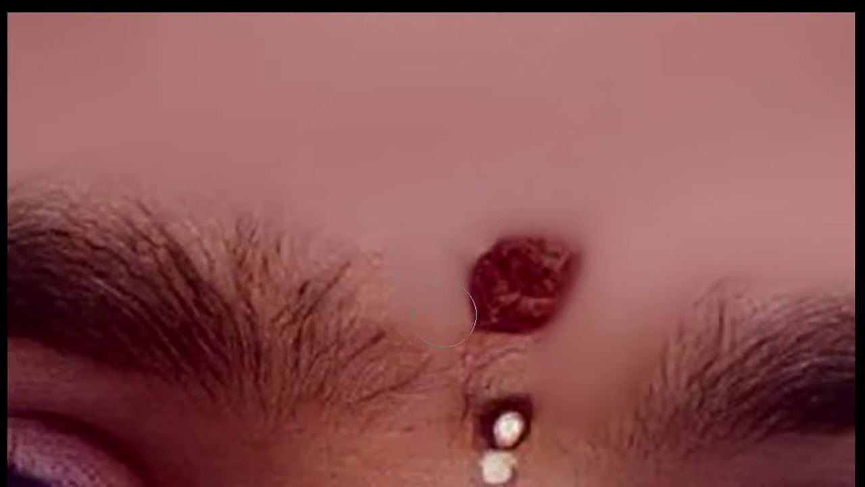
pyautogui.moveTo(458, 347); pyautogui.dragTo(490, 348)
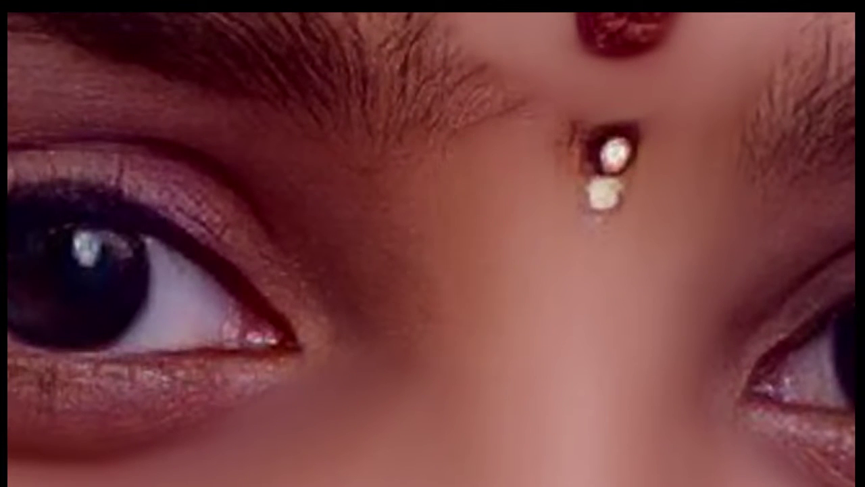
# - Blend the skin between the left eye and nose bridge and the inner eyebrow end
pyautogui.moveTo(417, 202); pyautogui.dragTo(378, 271)
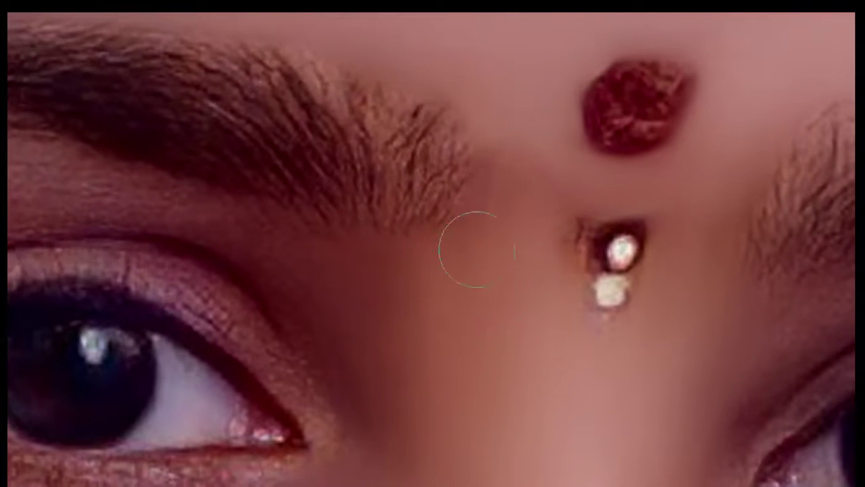
pyautogui.moveTo(507, 148); pyautogui.dragTo(522, 232)
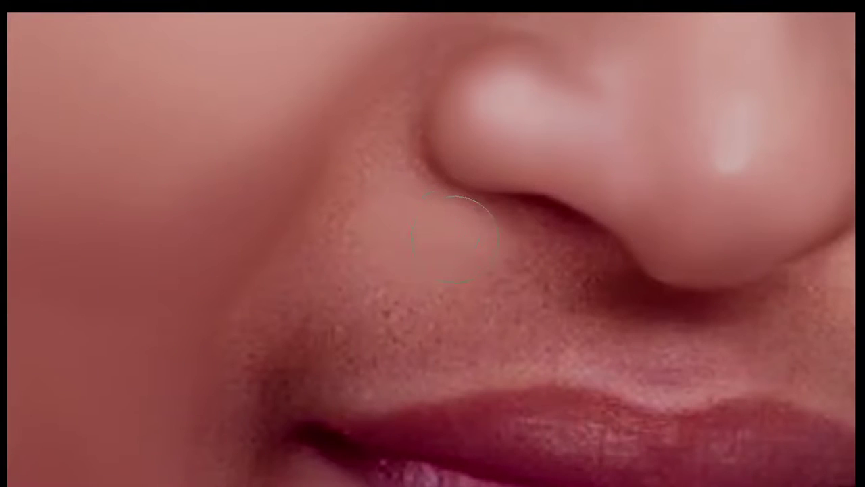
# - Smooth the fold under the nostril, the skin above the upper lip, and the mouth-corner crease
pyautogui.moveTo(454, 237)
pyautogui.mouseDown()
pyautogui.moveTo(526, 232)
pyautogui.moveTo(560, 260)
pyautogui.mouseUp()
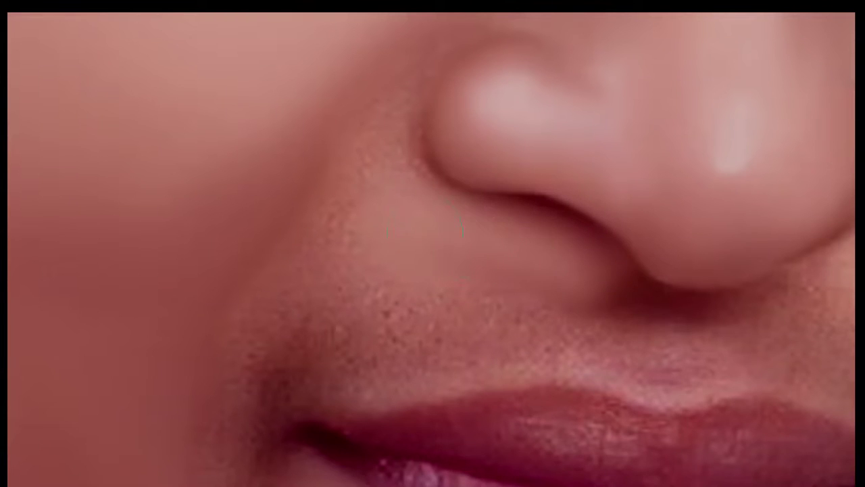
pyautogui.moveTo(430, 215); pyautogui.dragTo(497, 254)
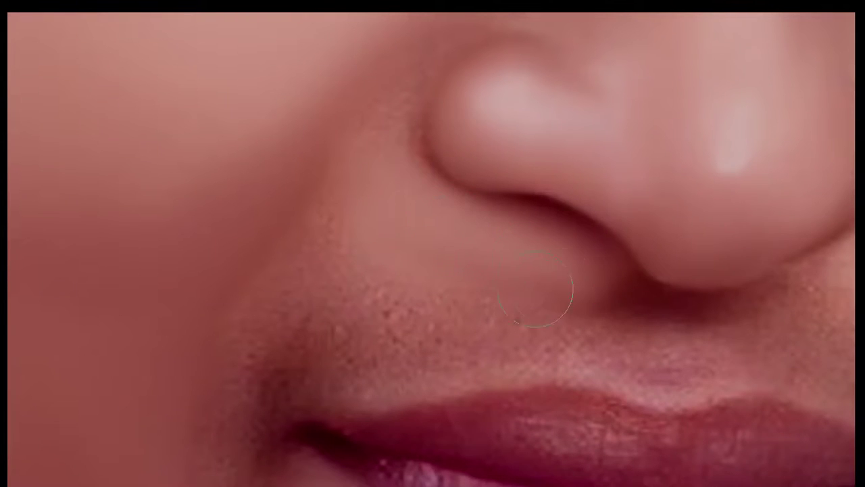
pyautogui.moveTo(406, 331)
pyautogui.mouseDown()
pyautogui.moveTo(321, 338)
pyautogui.moveTo(332, 194)
pyautogui.mouseUp()
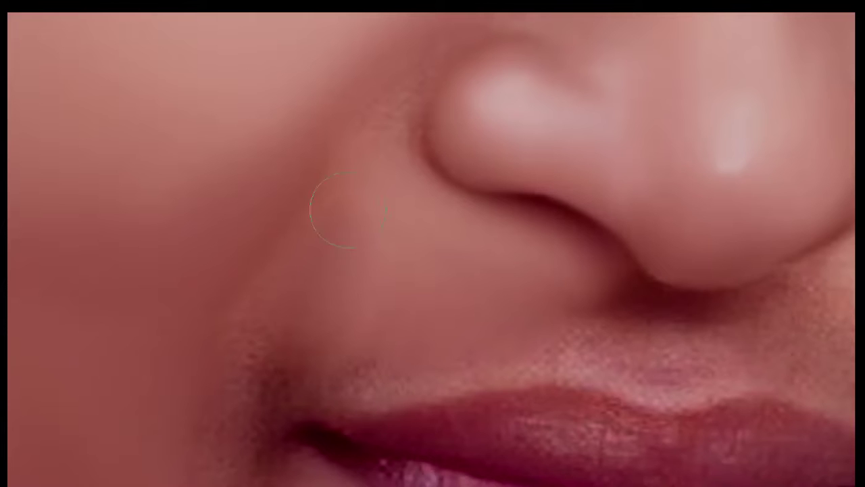
pyautogui.moveTo(314, 319)
pyautogui.mouseDown()
pyautogui.moveTo(384, 378)
pyautogui.moveTo(481, 356)
pyautogui.mouseUp()
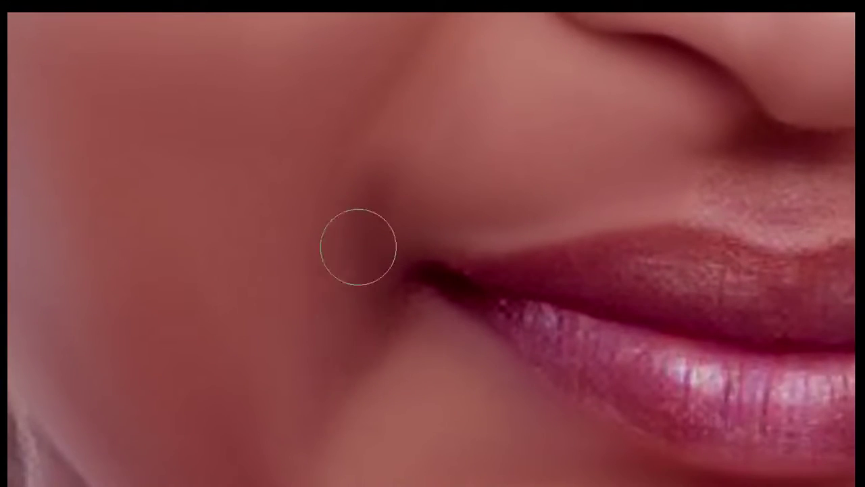
pyautogui.moveTo(383, 203)
pyautogui.mouseDown()
pyautogui.moveTo(381, 188)
pyautogui.moveTo(455, 212)
pyautogui.mouseUp()
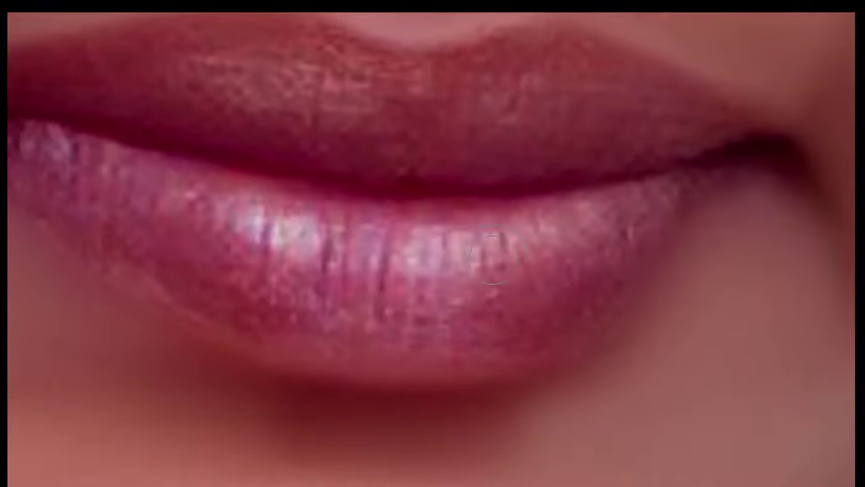
# - Smudge away the streak, speckles, sparkle and small mark on the lower lip
pyautogui.moveTo(430, 252); pyautogui.dragTo(430, 252)
pyautogui.click(495, 249)
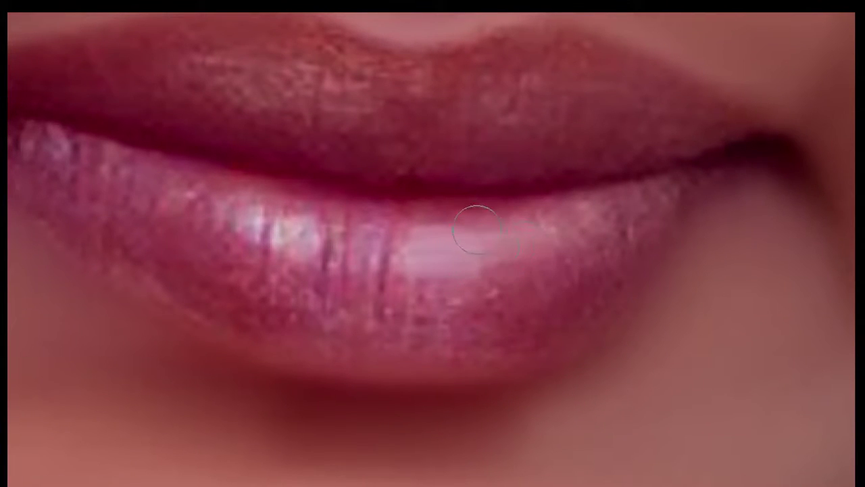
pyautogui.moveTo(507, 220)
pyautogui.mouseDown()
pyautogui.moveTo(599, 213)
pyautogui.moveTo(697, 183)
pyautogui.moveTo(595, 286)
pyautogui.moveTo(546, 291)
pyautogui.mouseUp()
pyautogui.moveTo(621, 278)
pyautogui.mouseDown()
pyautogui.moveTo(515, 332)
pyautogui.moveTo(565, 291)
pyautogui.mouseUp()
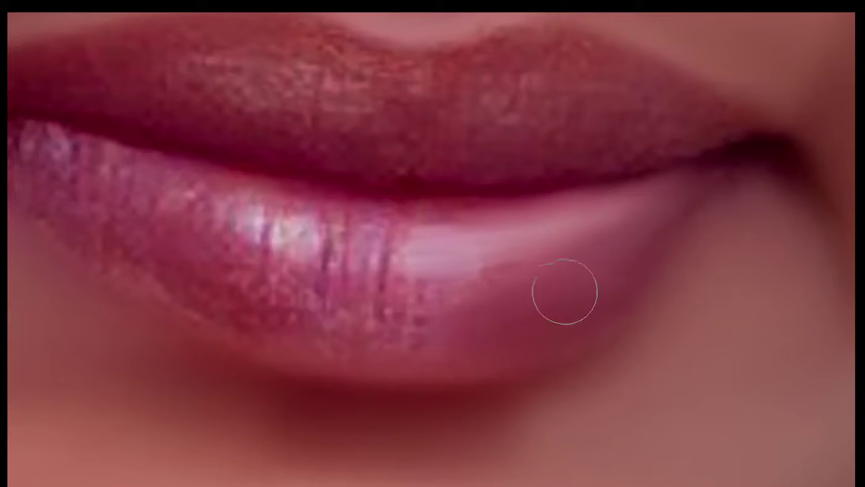
pyautogui.press('[')
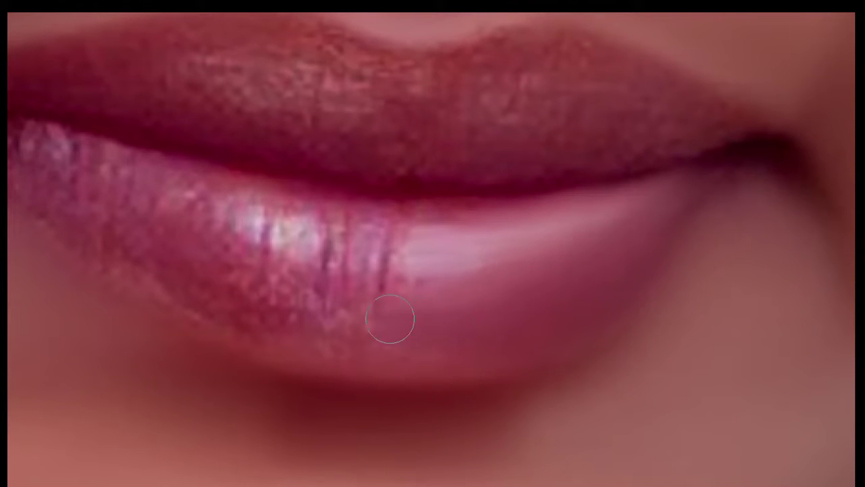
pyautogui.moveTo(496, 222)
pyautogui.mouseDown()
pyautogui.moveTo(419, 216)
pyautogui.moveTo(493, 217)
pyautogui.mouseUp()
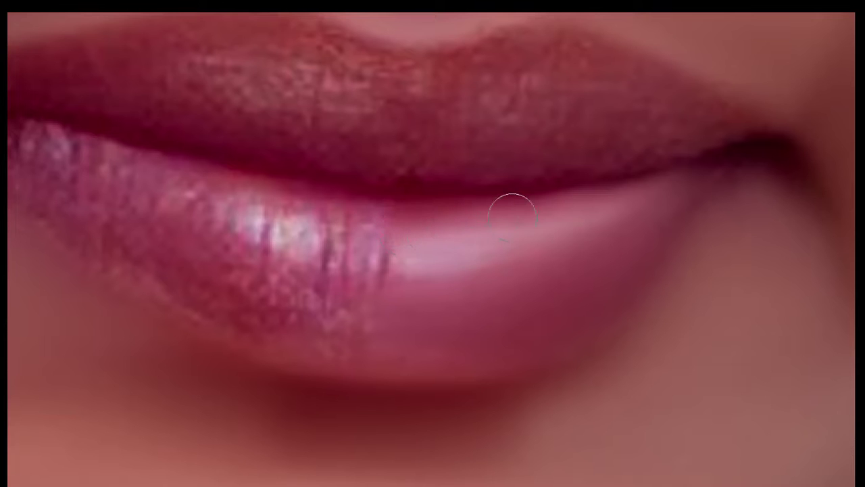
pyautogui.press(']')
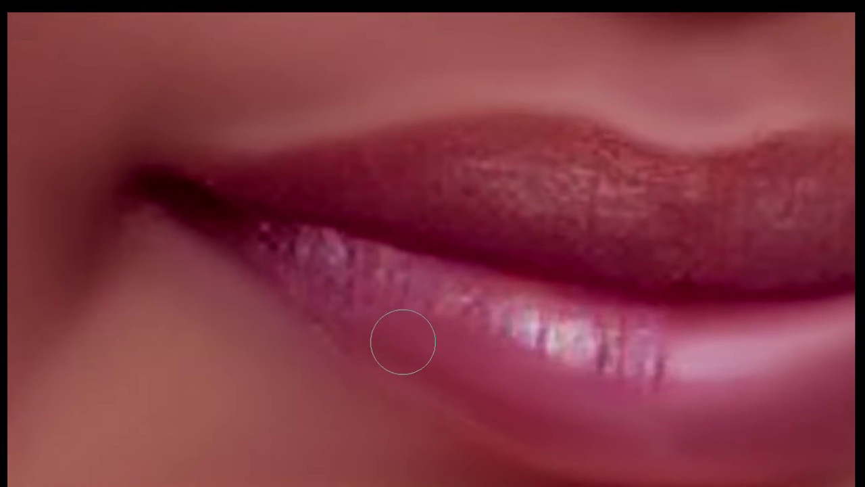
pyautogui.moveTo(403, 341)
pyautogui.mouseDown()
pyautogui.moveTo(350, 305)
pyautogui.moveTo(413, 286)
pyautogui.moveTo(507, 314)
pyautogui.moveTo(648, 326)
pyautogui.moveTo(560, 353)
pyautogui.moveTo(517, 342)
pyautogui.mouseUp()
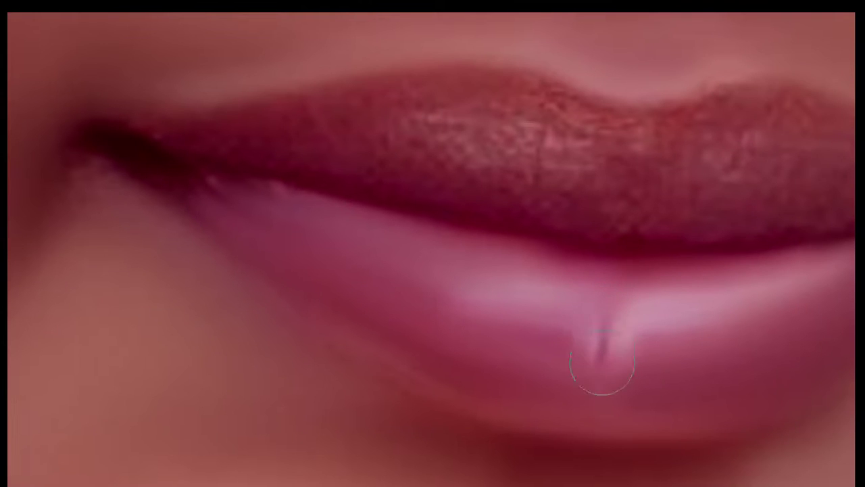
pyautogui.click(599, 361)
# - Lighten the shadow and smooth the lip texture at the left mouth corner
pyautogui.moveTo(609, 332); pyautogui.dragTo(548, 249)
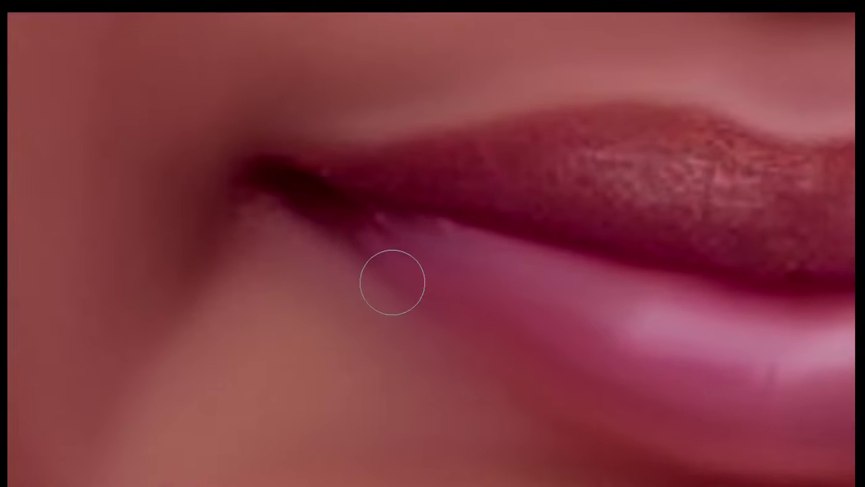
pyautogui.moveTo(279, 239)
pyautogui.mouseDown()
pyautogui.moveTo(257, 216)
pyautogui.moveTo(151, 324)
pyautogui.mouseUp()
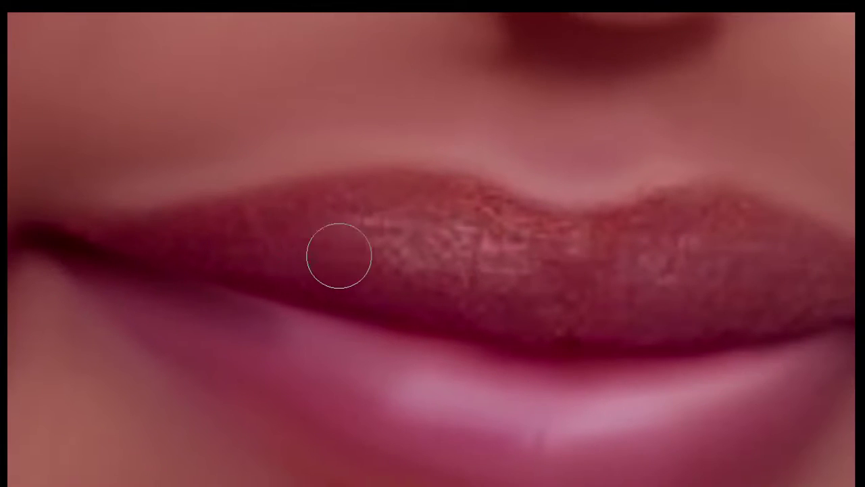
pyautogui.moveTo(339, 255); pyautogui.dragTo(583, 290)
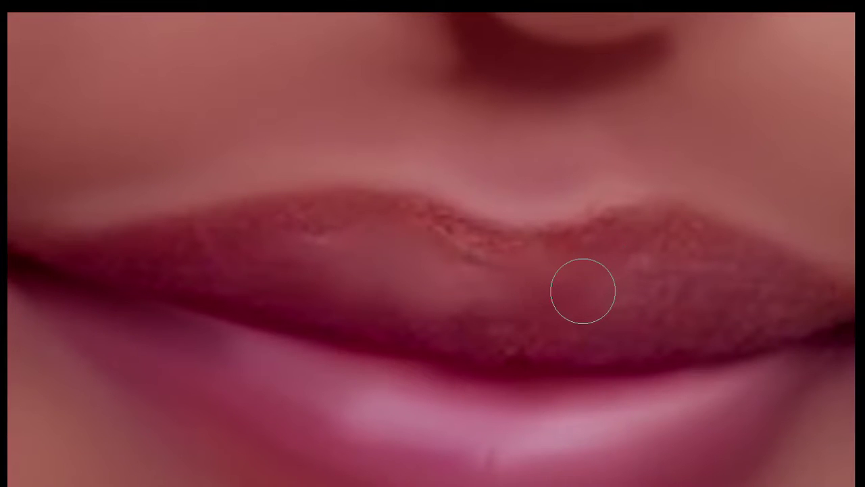
# - Smudge the right side of the upper lip smooth, panning across its middle and left side
pyautogui.moveTo(582, 291)
pyautogui.mouseDown()
pyautogui.moveTo(649, 251)
pyautogui.moveTo(602, 319)
pyautogui.moveTo(584, 255)
pyautogui.moveTo(686, 235)
pyautogui.mouseUp()
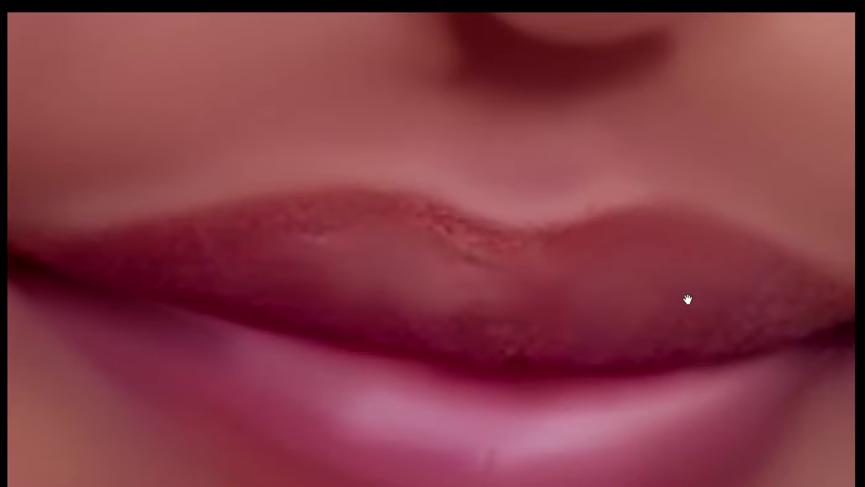
pyautogui.moveTo(687, 299); pyautogui.dragTo(582, 270)
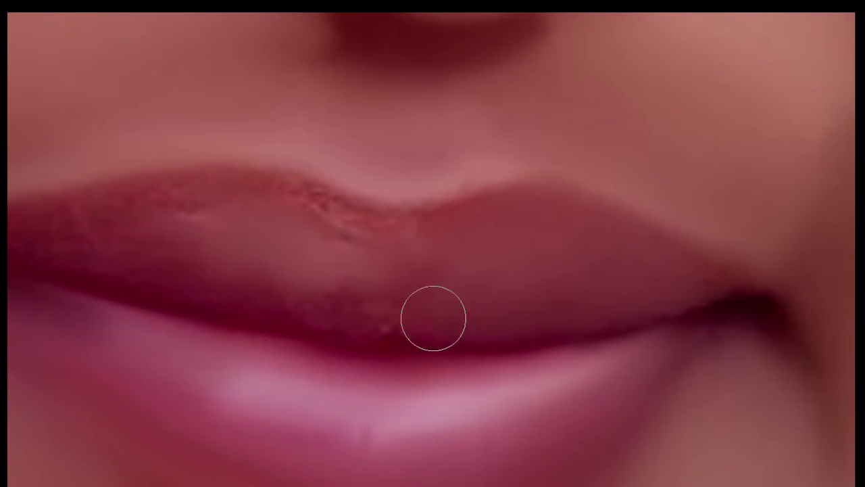
pyautogui.moveTo(471, 232); pyautogui.dragTo(561, 265)
pyautogui.moveTo(470, 251); pyautogui.dragTo(561, 261)
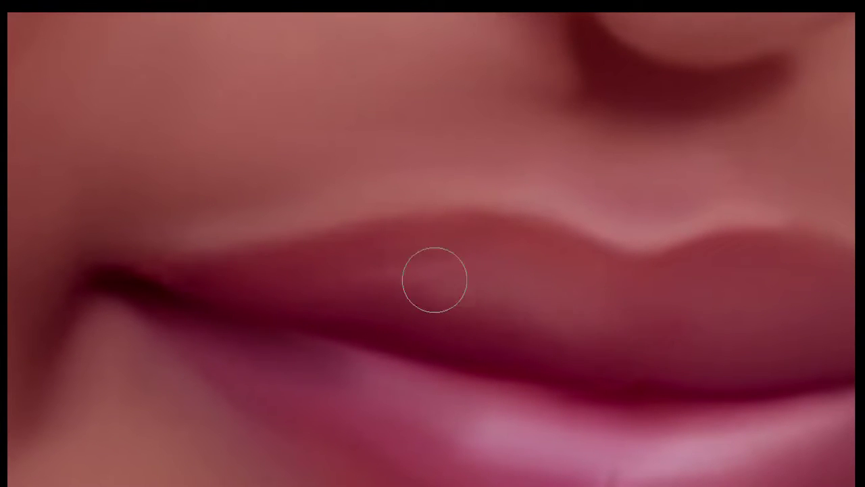
pyautogui.moveTo(674, 349); pyautogui.dragTo(594, 313)
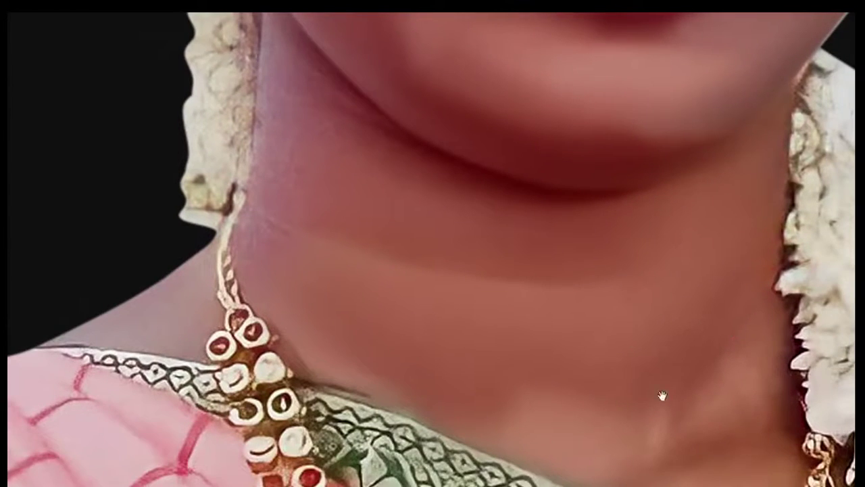
# - Soften the chin and neck skin, including the neck crease near the earring
pyautogui.moveTo(662, 395); pyautogui.dragTo(650, 314)
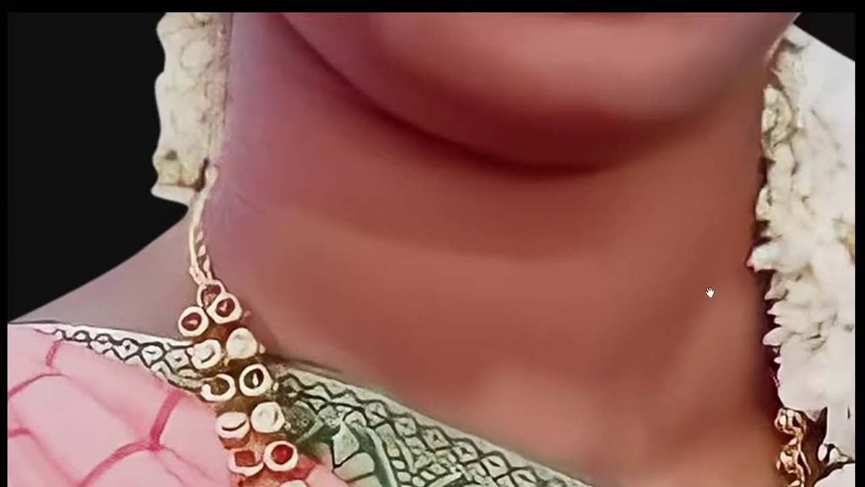
pyautogui.moveTo(737, 200); pyautogui.dragTo(605, 291)
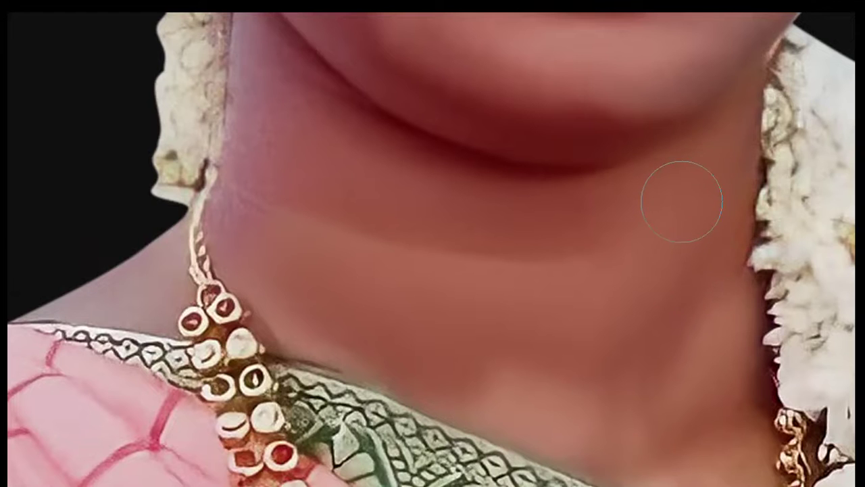
pyautogui.scroll(-3, 681, 202)
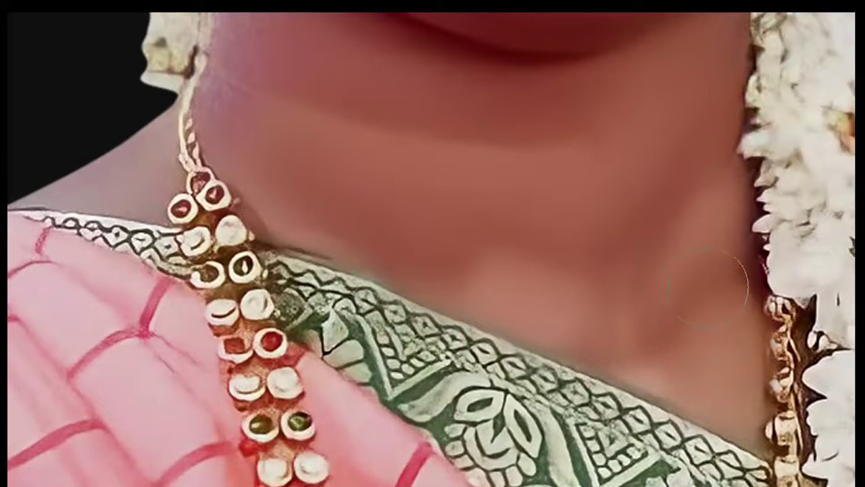
pyautogui.scroll(3, 628, 315)
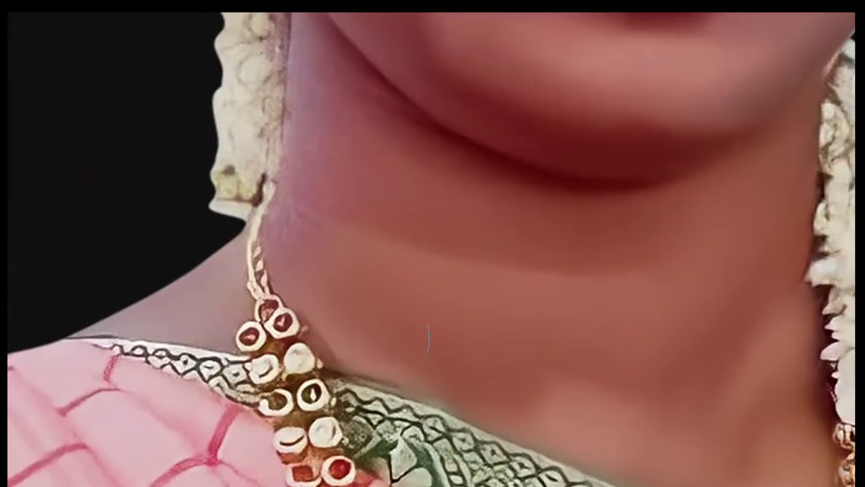
pyautogui.scroll(3, 464, 384)
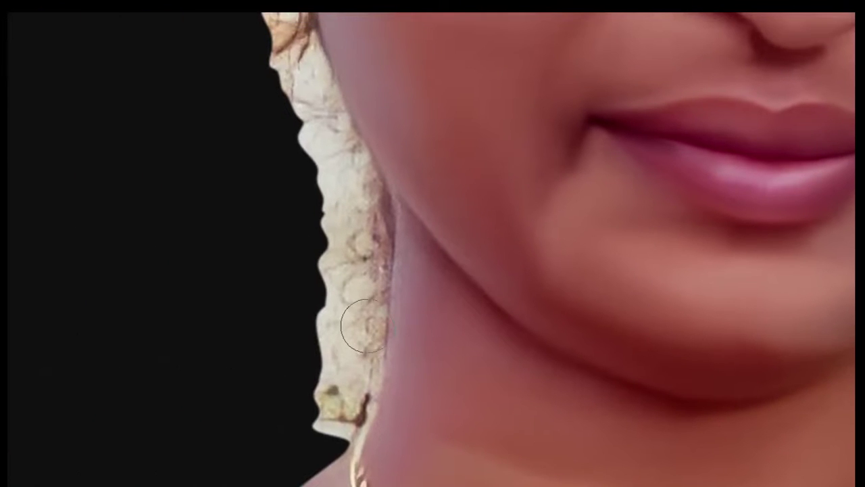
pyautogui.scroll(2, 371, 316)
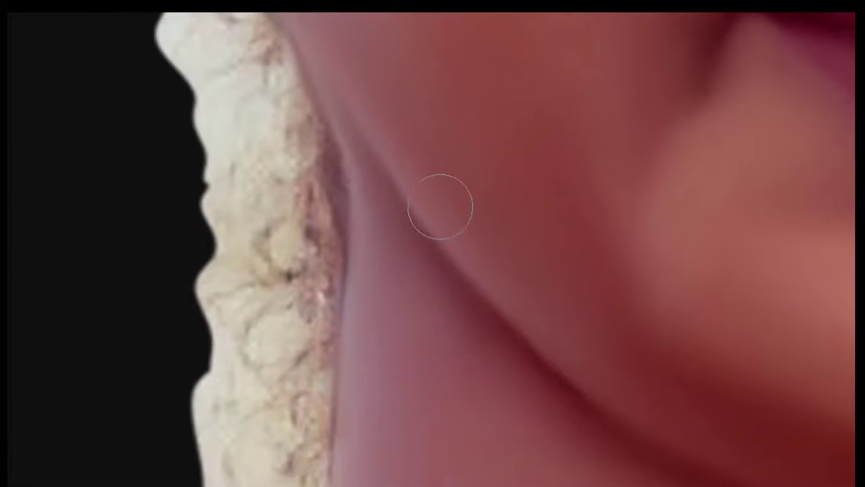
pyautogui.scroll(2, 416, 195)
pyautogui.moveTo(415, 195); pyautogui.dragTo(340, 133)
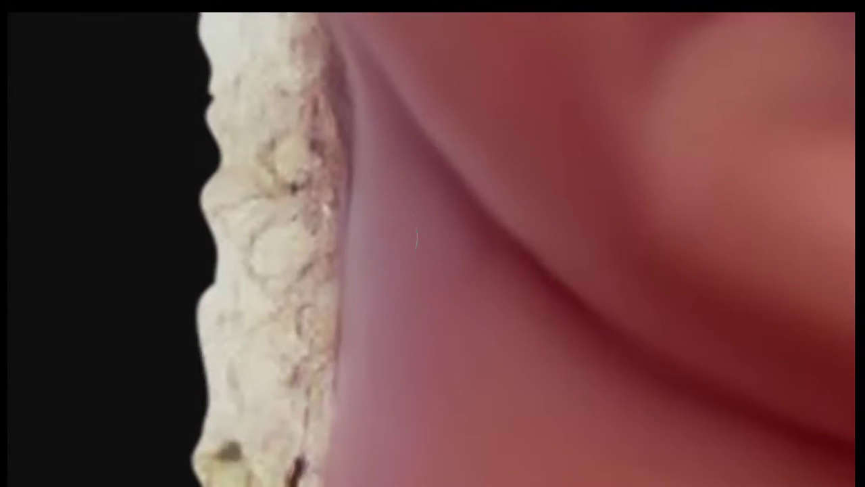
# - Zoom out and pan the view up to the eye
pyautogui.scroll(-2, 432, 270)
pyautogui.scroll(2, 269, 375)
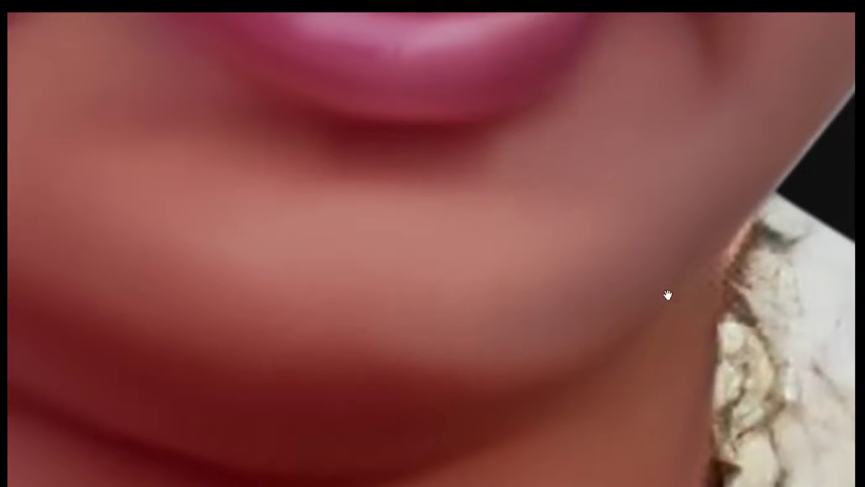
pyautogui.scroll(-2, 668, 295)
pyautogui.scroll(2, 657, 315)
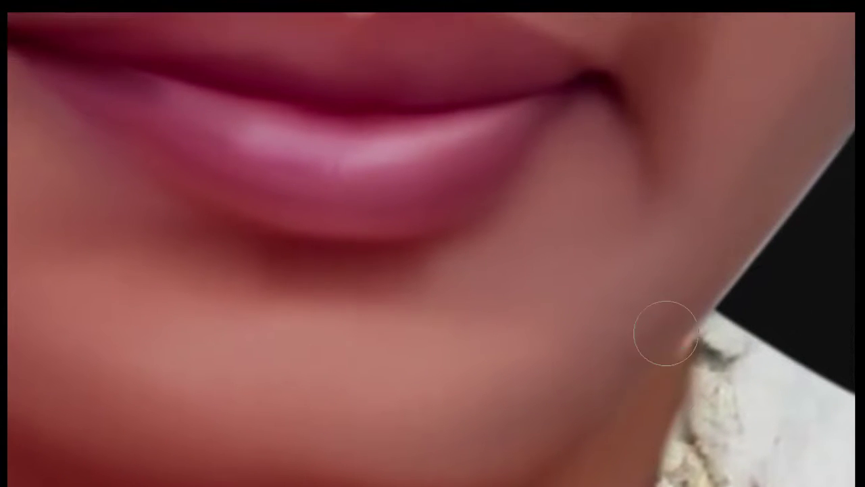
pyautogui.scroll(-2, 666, 332)
pyautogui.moveTo(541, 225); pyautogui.dragTo(531, 325)
pyautogui.moveTo(274, 115)
pyautogui.mouseDown()
pyautogui.moveTo(256, 362)
pyautogui.moveTo(210, 483)
pyautogui.mouseUp()
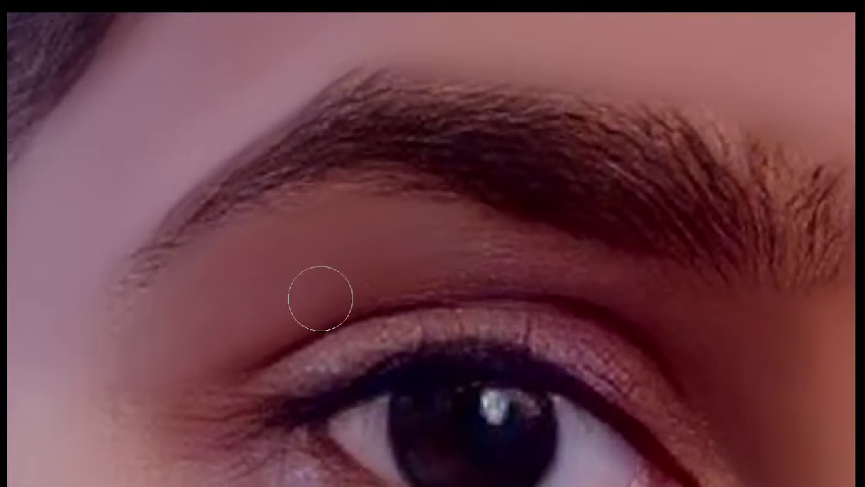
# - Zoom in and smudge the under-eye texture and dark circle smooth
pyautogui.scroll(2, 288, 305)
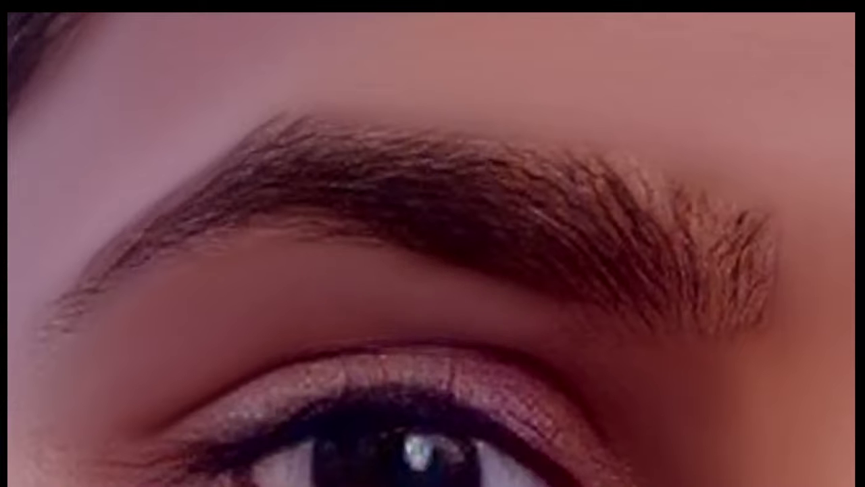
pyautogui.scroll(1, 552, 351)
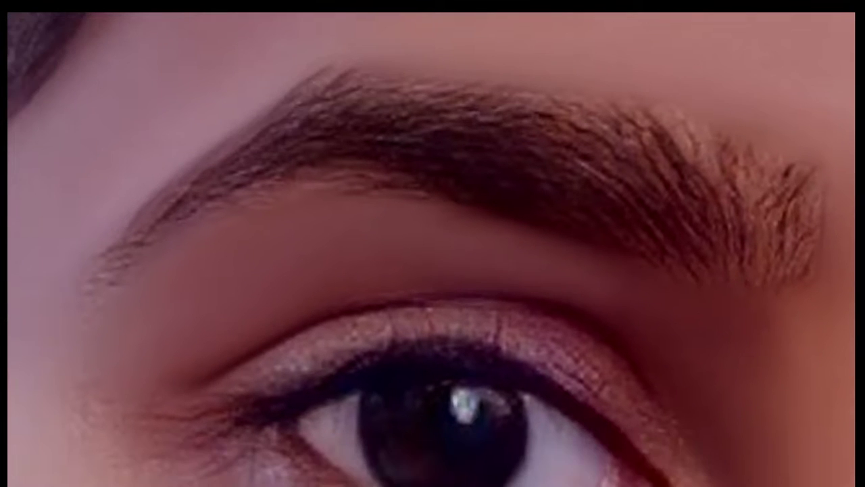
pyautogui.scroll(3, 274, 300)
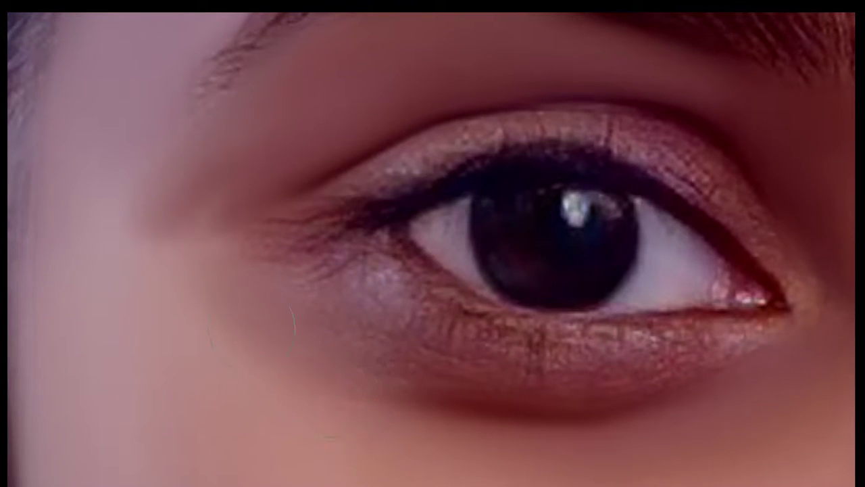
pyautogui.moveTo(318, 331)
pyautogui.mouseDown()
pyautogui.moveTo(358, 305)
pyautogui.moveTo(344, 299)
pyautogui.moveTo(412, 342)
pyautogui.moveTo(555, 368)
pyautogui.moveTo(632, 361)
pyautogui.moveTo(448, 379)
pyautogui.moveTo(732, 356)
pyautogui.moveTo(717, 346)
pyautogui.moveTo(521, 331)
pyautogui.moveTo(427, 284)
pyautogui.moveTo(530, 327)
pyautogui.mouseUp()
# - With a smaller brush, smooth and blend the skin below the inner eye corner
pyautogui.press('[')
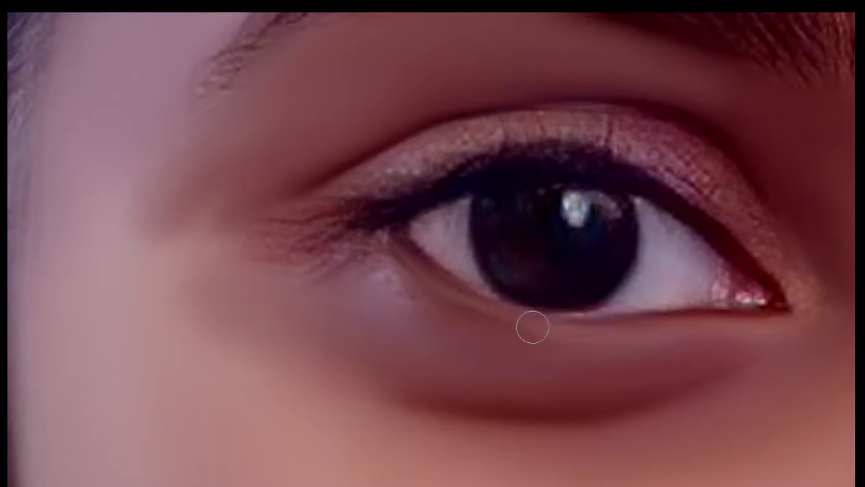
pyautogui.moveTo(632, 352)
pyautogui.mouseDown()
pyautogui.moveTo(470, 345)
pyautogui.moveTo(370, 275)
pyautogui.moveTo(282, 290)
pyautogui.mouseUp()
pyautogui.moveTo(340, 280); pyautogui.dragTo(359, 287)
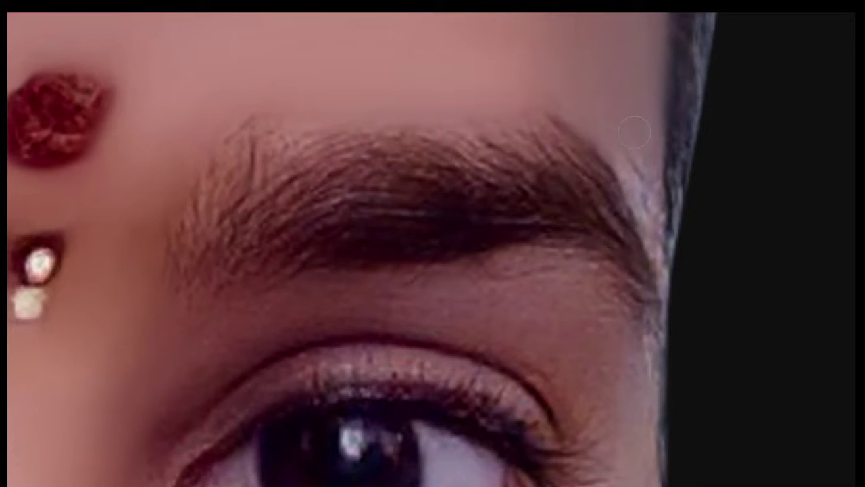
# - Smudge the skin by the brow's outer end, above the eyelid crease and by the inner corner
pyautogui.moveTo(659, 206); pyautogui.dragTo(654, 249)
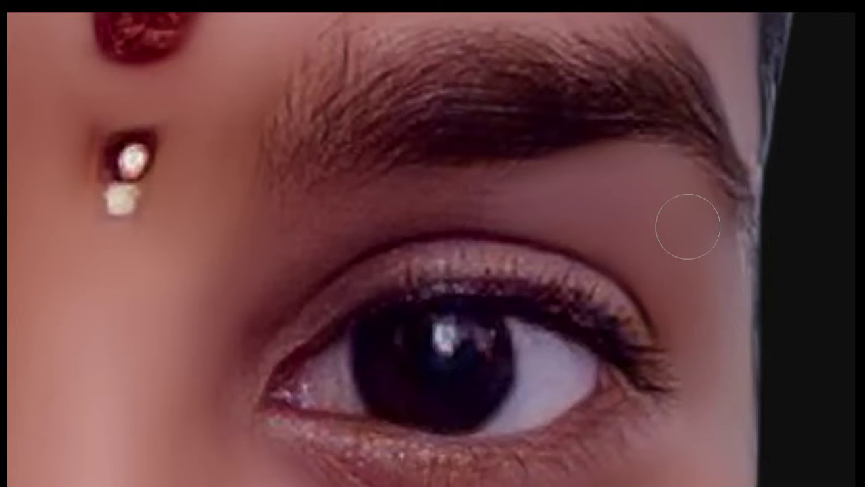
pyautogui.moveTo(512, 199); pyautogui.dragTo(437, 198)
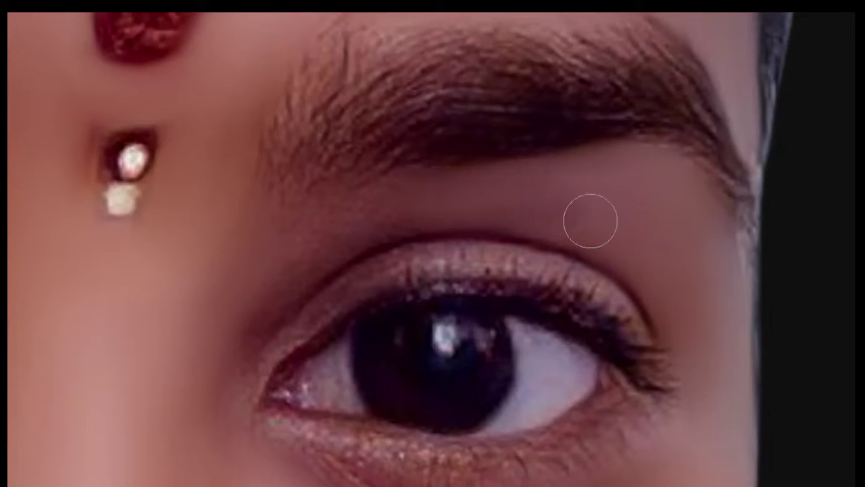
pyautogui.moveTo(296, 265); pyautogui.dragTo(288, 236)
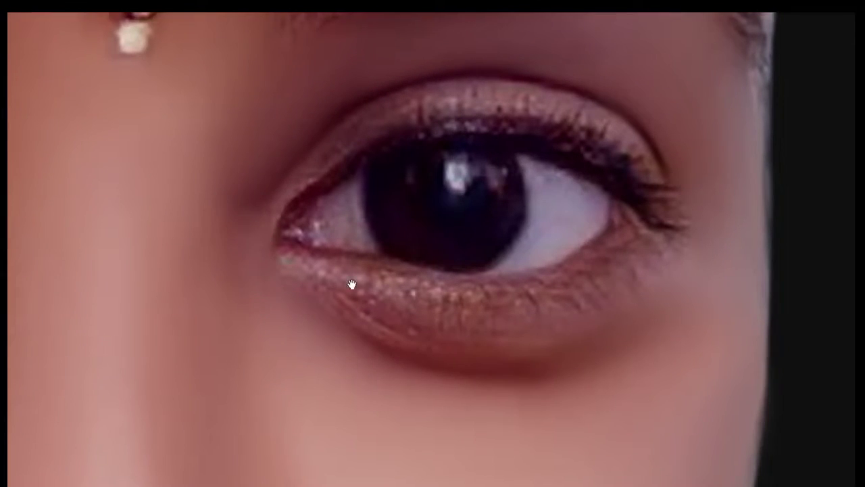
pyautogui.moveTo(351, 284); pyautogui.dragTo(248, 270)
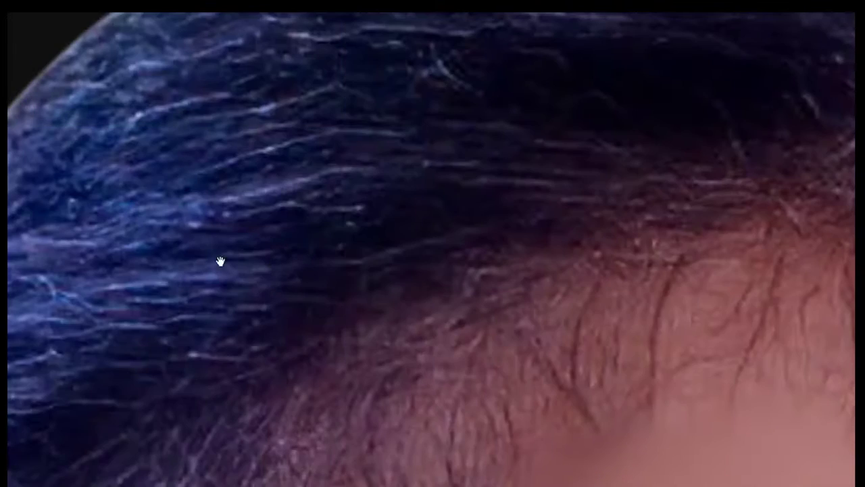
# - Smear the dark left hair curl into smooth streaks sweeping up to the right
pyautogui.moveTo(220, 261); pyautogui.dragTo(455, 148)
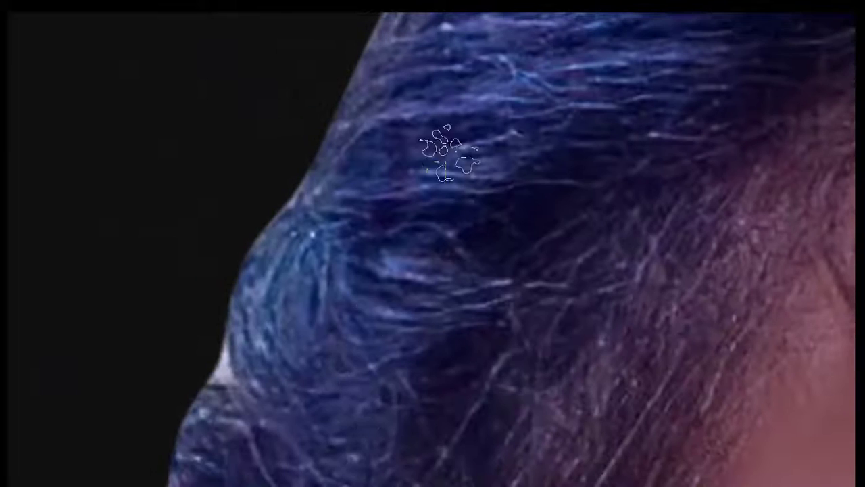
pyautogui.moveTo(293, 308)
pyautogui.mouseDown()
pyautogui.moveTo(343, 344)
pyautogui.moveTo(551, 267)
pyautogui.mouseUp()
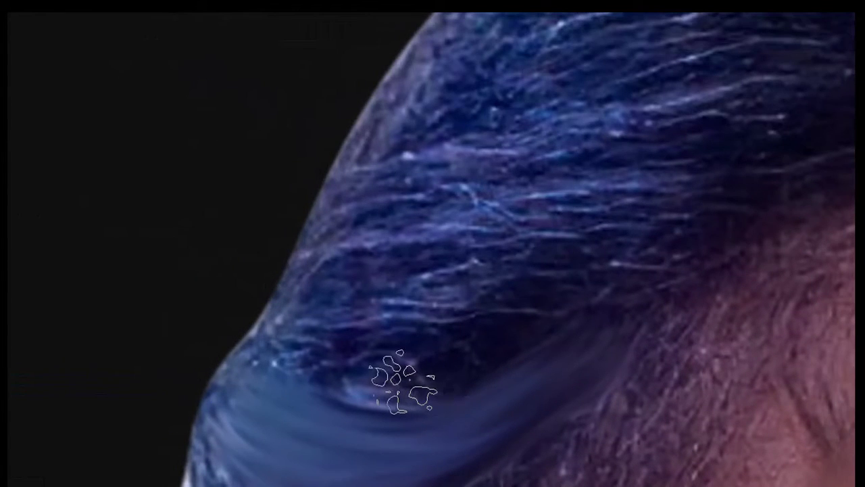
pyautogui.moveTo(303, 360); pyautogui.dragTo(459, 347)
pyautogui.moveTo(319, 306); pyautogui.dragTo(649, 243)
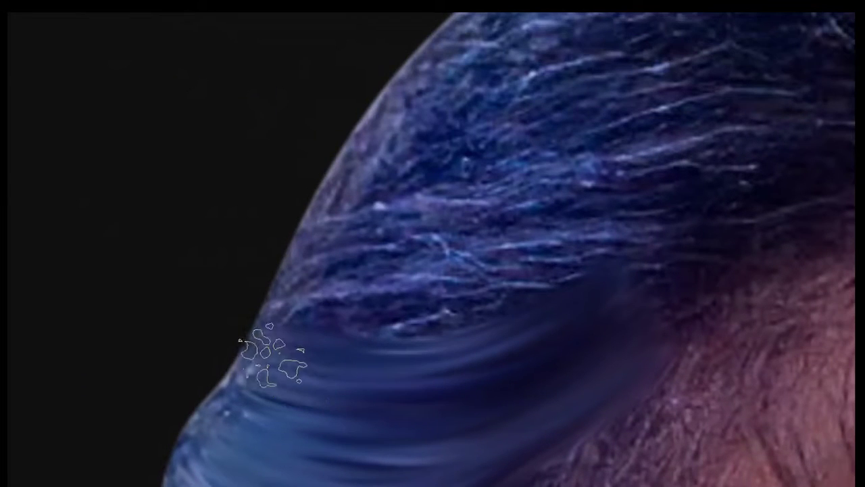
pyautogui.moveTo(284, 341); pyautogui.dragTo(695, 209)
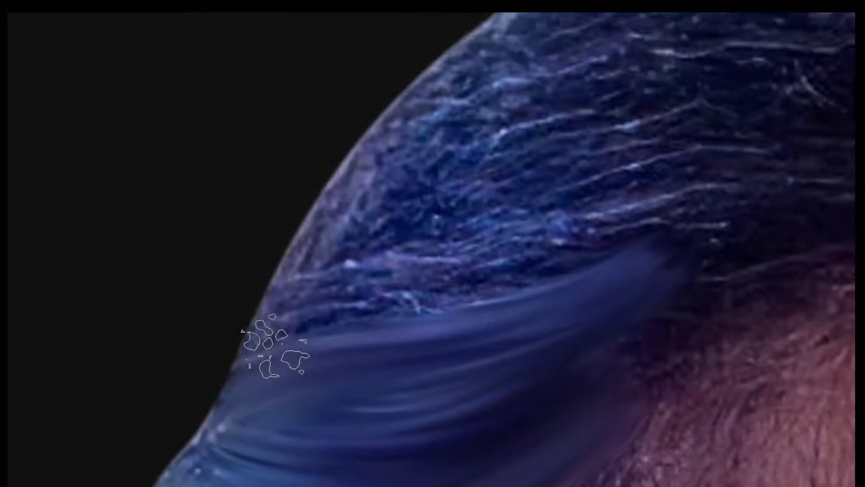
pyautogui.moveTo(270, 347); pyautogui.dragTo(748, 203)
# - Push the blue hair streaks up-right and blend them into the dark hair and outer edge
pyautogui.moveTo(283, 284); pyautogui.dragTo(696, 225)
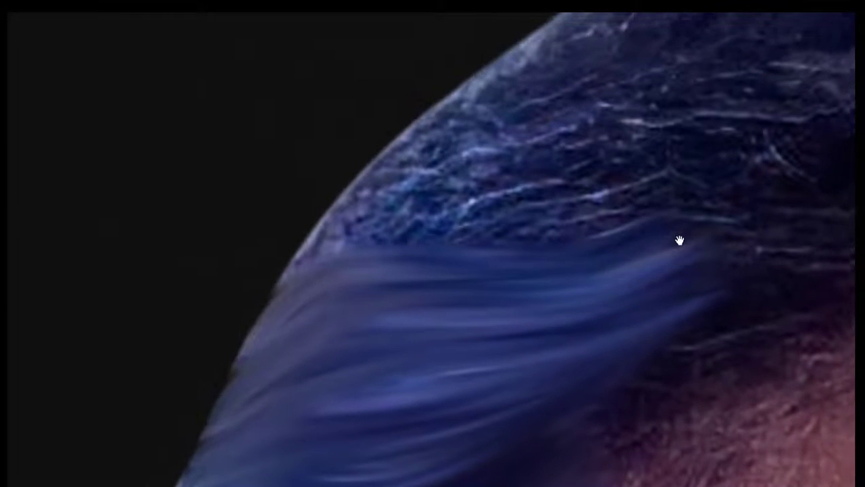
pyautogui.moveTo(268, 353); pyautogui.dragTo(573, 293)
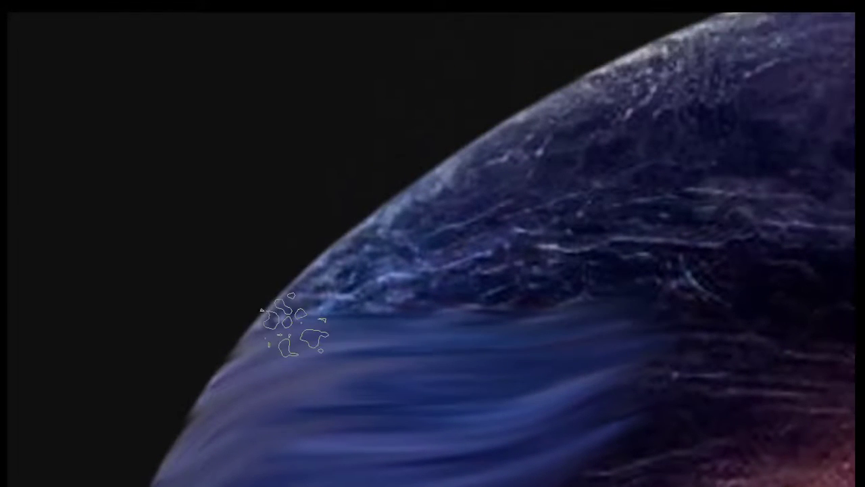
pyautogui.moveTo(294, 324); pyautogui.dragTo(709, 261)
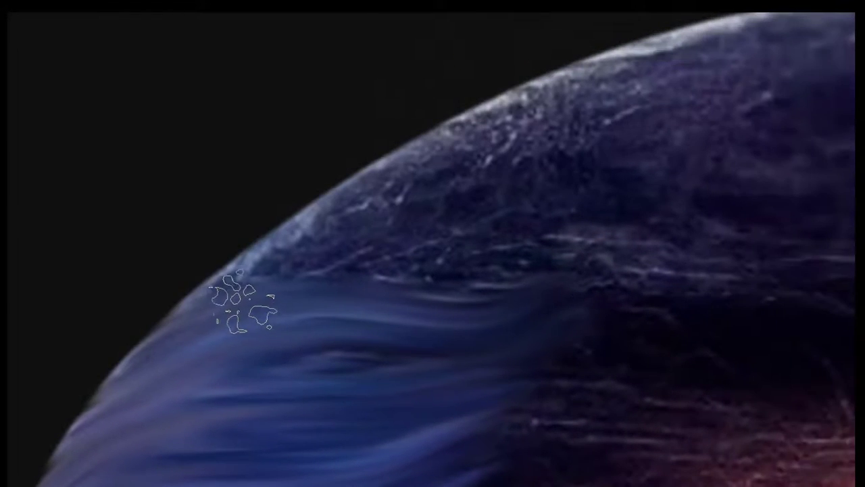
pyautogui.moveTo(244, 304); pyautogui.dragTo(773, 280)
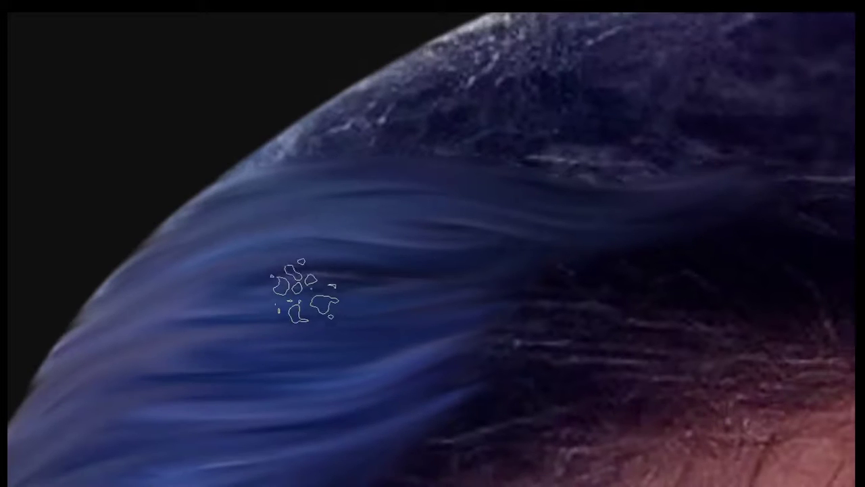
pyautogui.moveTo(299, 290); pyautogui.dragTo(663, 268)
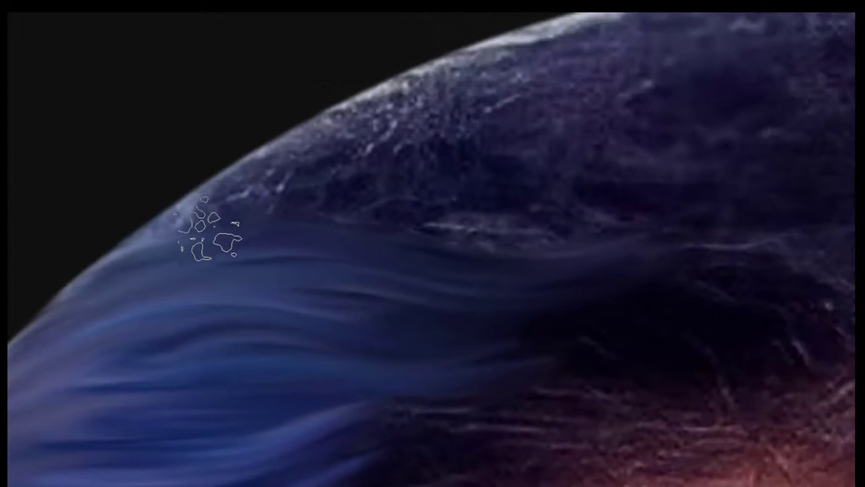
pyautogui.moveTo(202, 233); pyautogui.dragTo(469, 247)
pyautogui.moveTo(319, 203); pyautogui.dragTo(390, 164)
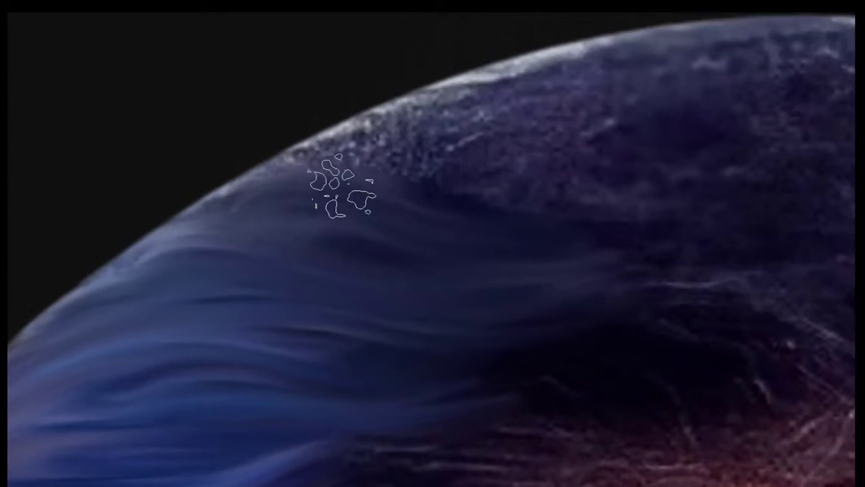
pyautogui.moveTo(338, 183); pyautogui.dragTo(547, 213)
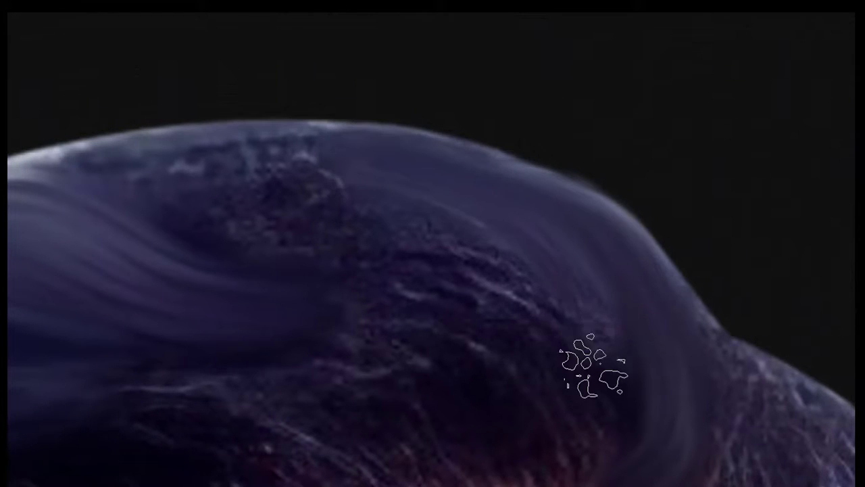
# - Reshape the top of the hair into long strokes sweeping up-left
pyautogui.moveTo(589, 373)
pyautogui.mouseDown()
pyautogui.moveTo(405, 220)
pyautogui.moveTo(618, 348)
pyautogui.moveTo(399, 187)
pyautogui.moveTo(251, 164)
pyautogui.moveTo(460, 162)
pyautogui.mouseUp()
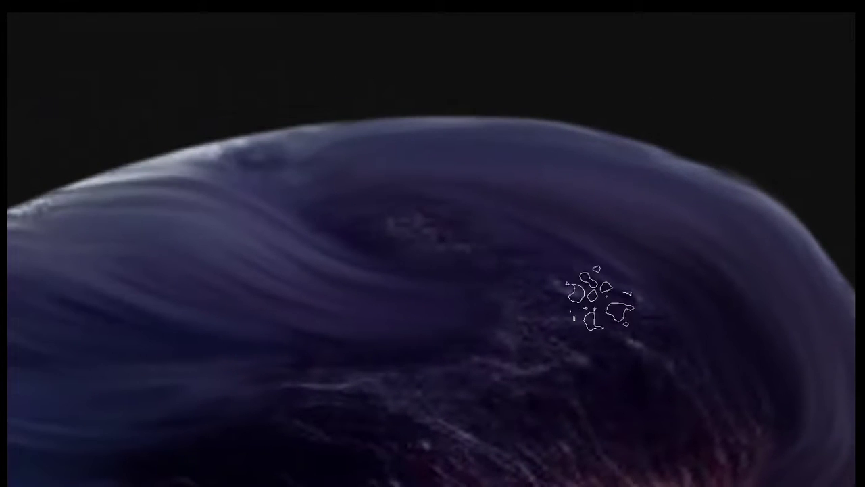
pyautogui.moveTo(598, 299)
pyautogui.mouseDown()
pyautogui.moveTo(428, 236)
pyautogui.moveTo(297, 210)
pyautogui.moveTo(358, 183)
pyautogui.moveTo(159, 193)
pyautogui.moveTo(434, 257)
pyautogui.mouseUp()
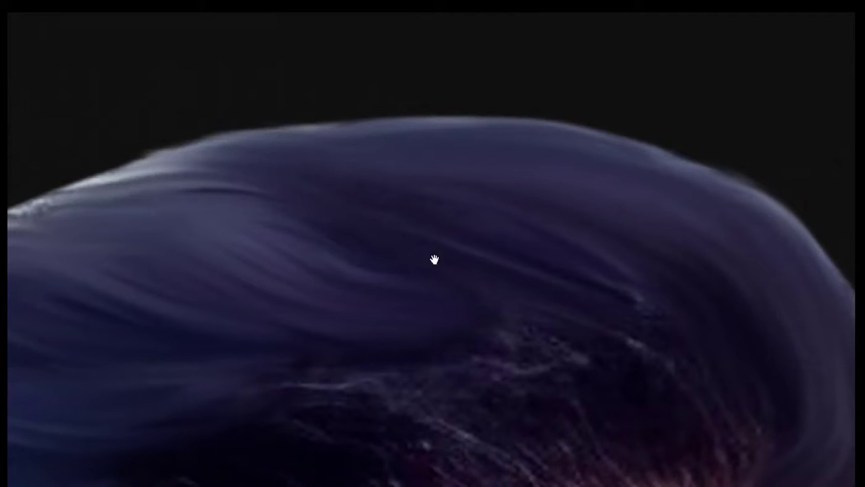
pyautogui.moveTo(463, 230); pyautogui.dragTo(593, 334)
pyautogui.moveTo(531, 297); pyautogui.dragTo(298, 192)
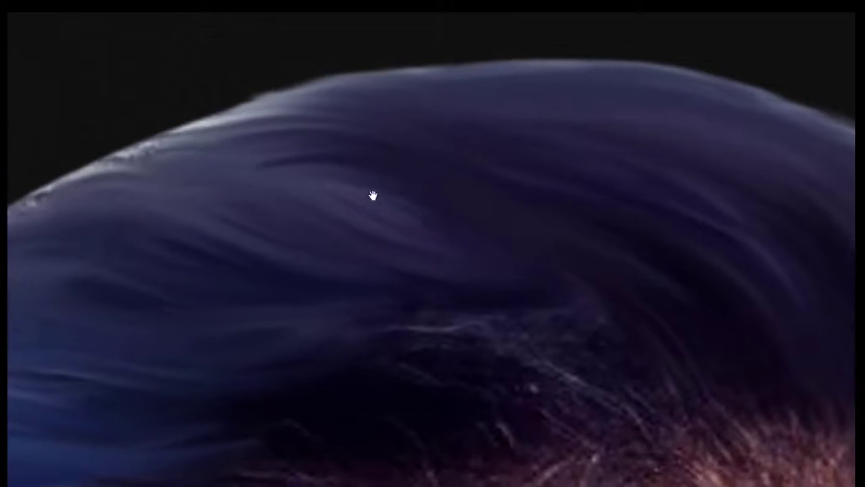
pyautogui.moveTo(372, 194)
pyautogui.mouseDown()
pyautogui.moveTo(625, 304)
pyautogui.moveTo(367, 209)
pyautogui.moveTo(382, 209)
pyautogui.moveTo(54, 216)
pyautogui.mouseUp()
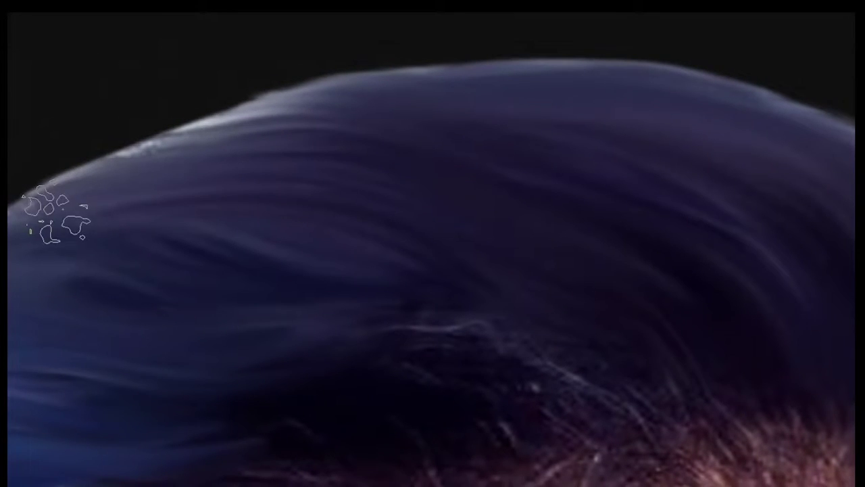
pyautogui.moveTo(586, 279); pyautogui.dragTo(138, 181)
pyautogui.moveTo(605, 271); pyautogui.dragTo(372, 160)
pyautogui.moveTo(168, 197); pyautogui.dragTo(221, 198)
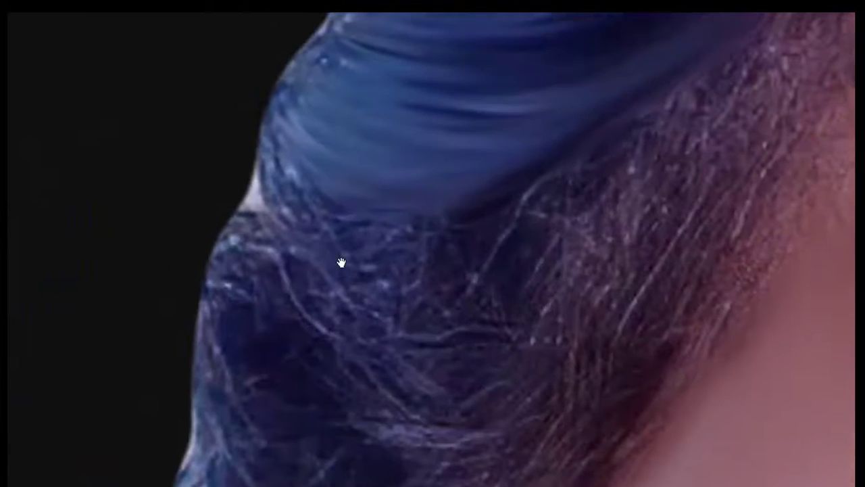
# - Click on the canvas near the side hair curl, then deselect with Ctrl+D
pyautogui.click(367, 178)
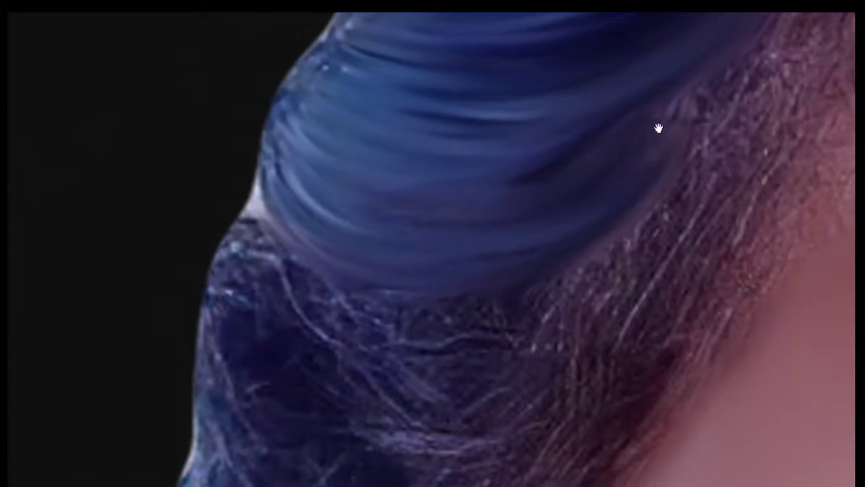
pyautogui.hotkey('ctrl', 'd')
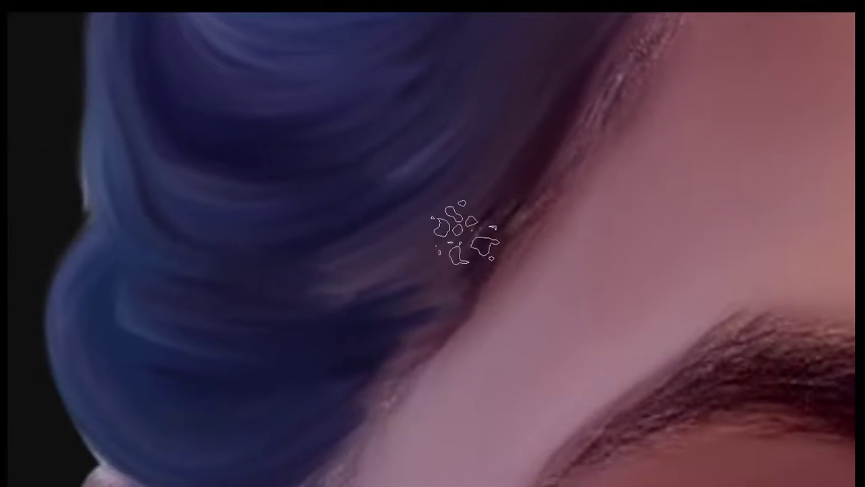
# - Smear dark hair down and across the hairline to cover the pale textured patch
pyautogui.moveTo(404, 327); pyautogui.dragTo(456, 213)
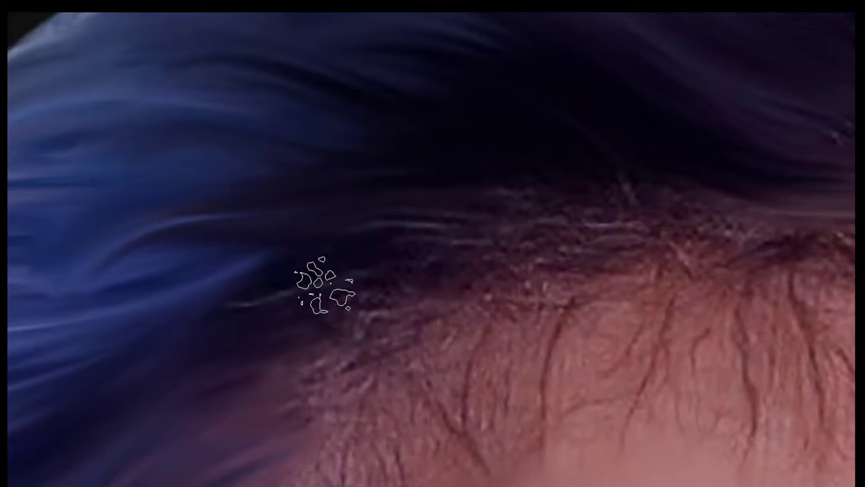
pyautogui.moveTo(188, 306); pyautogui.dragTo(300, 290)
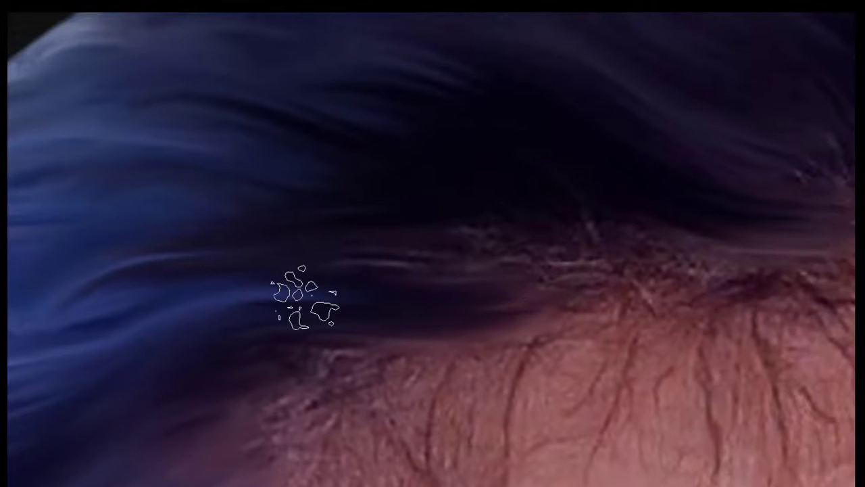
pyautogui.moveTo(531, 280); pyautogui.dragTo(426, 299)
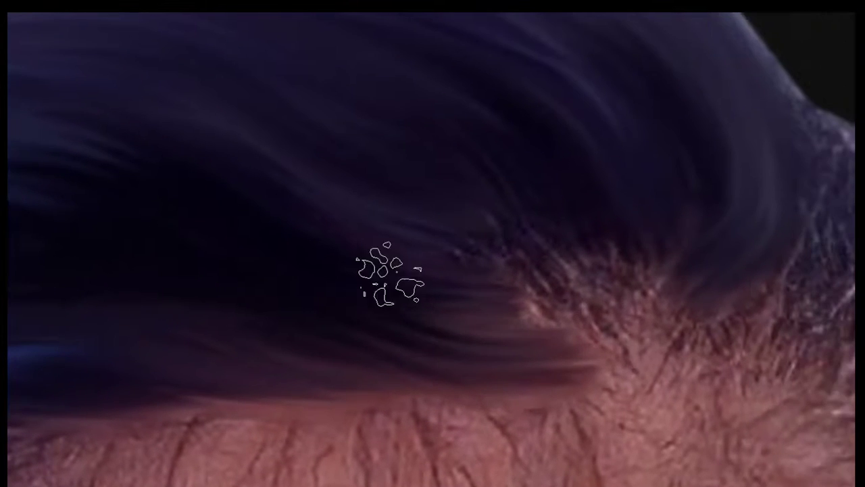
pyautogui.moveTo(390, 274); pyautogui.dragTo(669, 338)
pyautogui.moveTo(520, 230)
pyautogui.mouseDown()
pyautogui.moveTo(540, 203)
pyautogui.moveTo(637, 318)
pyautogui.mouseUp()
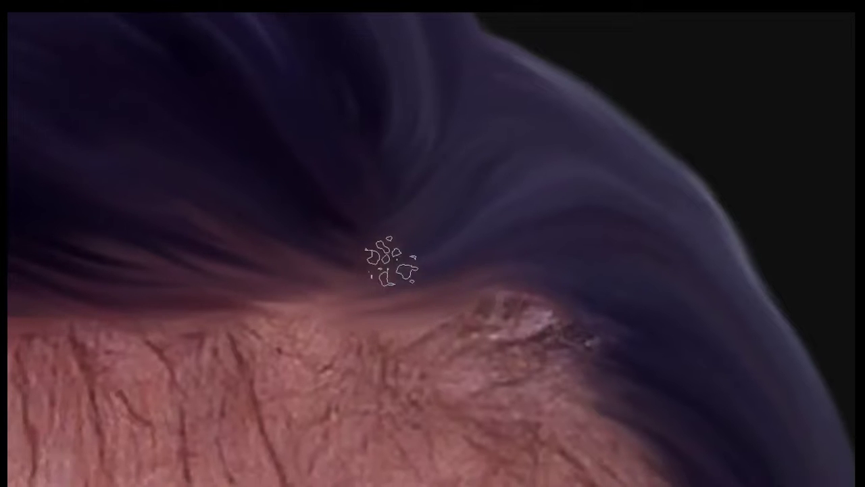
pyautogui.moveTo(591, 330); pyautogui.dragTo(525, 283)
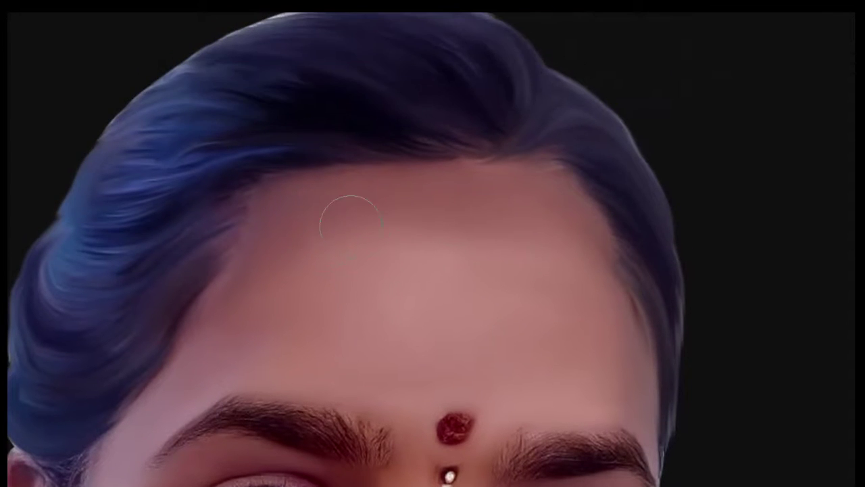
pyautogui.moveTo(486, 258); pyautogui.dragTo(490, 144)
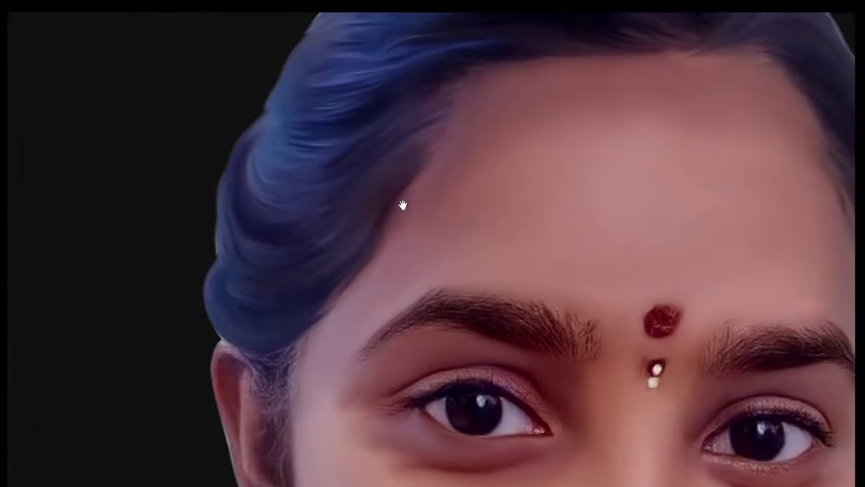
pyautogui.moveTo(403, 205); pyautogui.dragTo(474, 255)
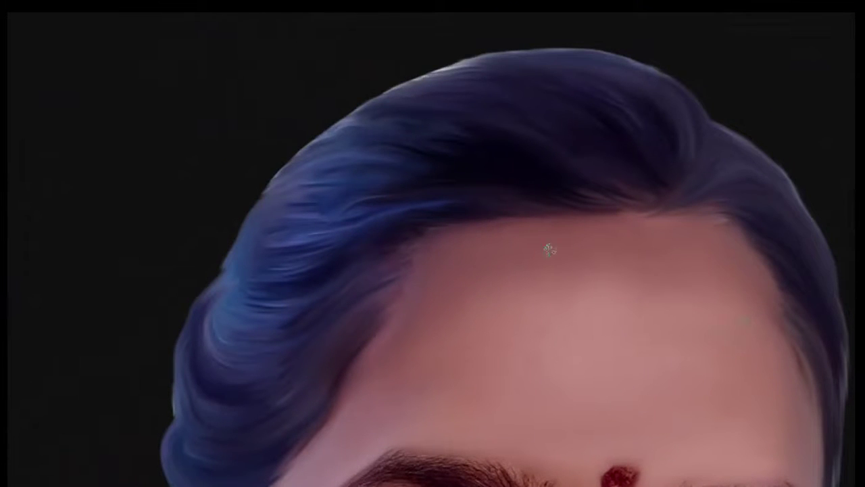
pyautogui.scroll(2, 437, 190)
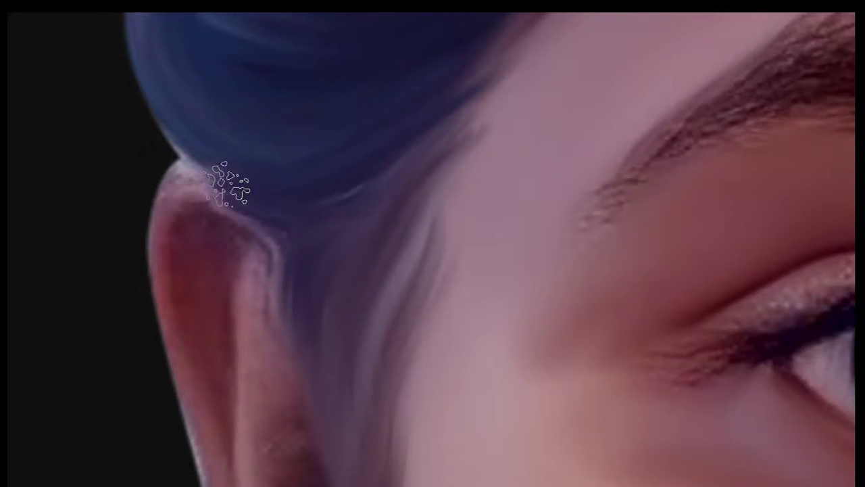
# - Drag along the hair edge beside the ear to pull out soft wisps
pyautogui.moveTo(166, 172); pyautogui.dragTo(153, 100)
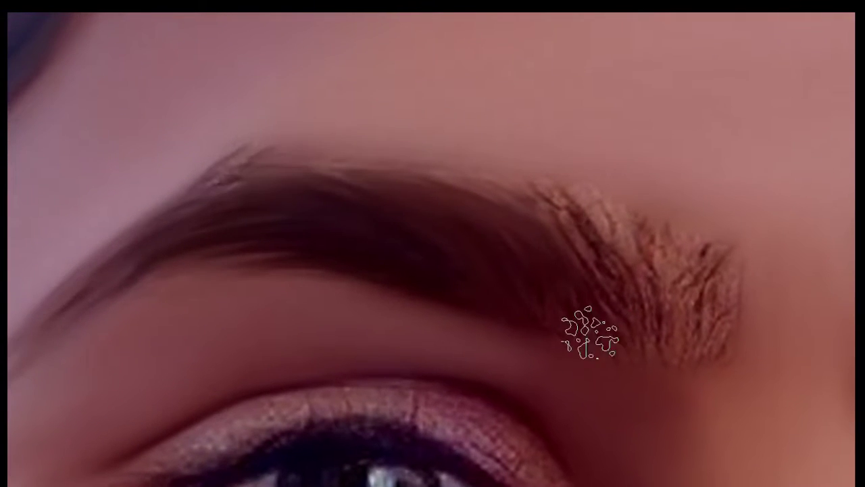
# - Stroke the eyebrow from tail to inner end, darkening it and removing the hair texture
pyautogui.moveTo(642, 226)
pyautogui.mouseDown()
pyautogui.moveTo(624, 266)
pyautogui.moveTo(593, 290)
pyautogui.moveTo(478, 223)
pyautogui.moveTo(313, 181)
pyautogui.mouseUp()
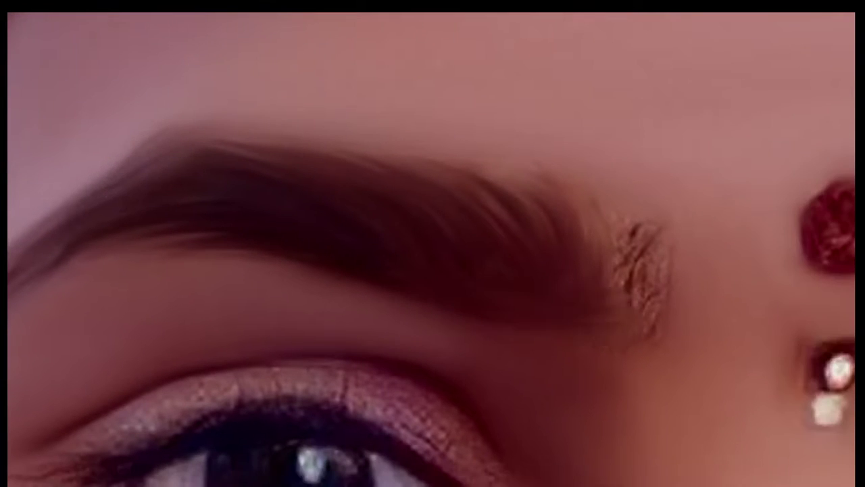
pyautogui.moveTo(611, 305)
pyautogui.mouseDown()
pyautogui.moveTo(599, 264)
pyautogui.moveTo(593, 297)
pyautogui.mouseUp()
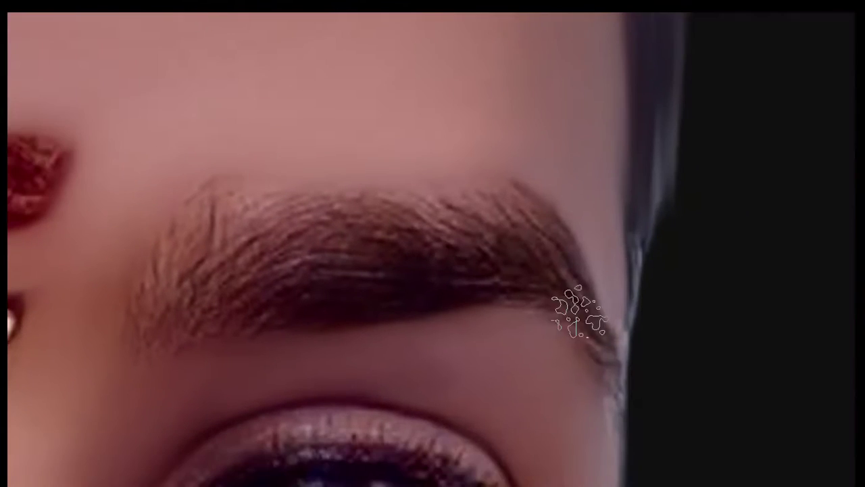
pyautogui.moveTo(600, 378)
pyautogui.mouseDown()
pyautogui.moveTo(385, 203)
pyautogui.moveTo(393, 223)
pyautogui.mouseUp()
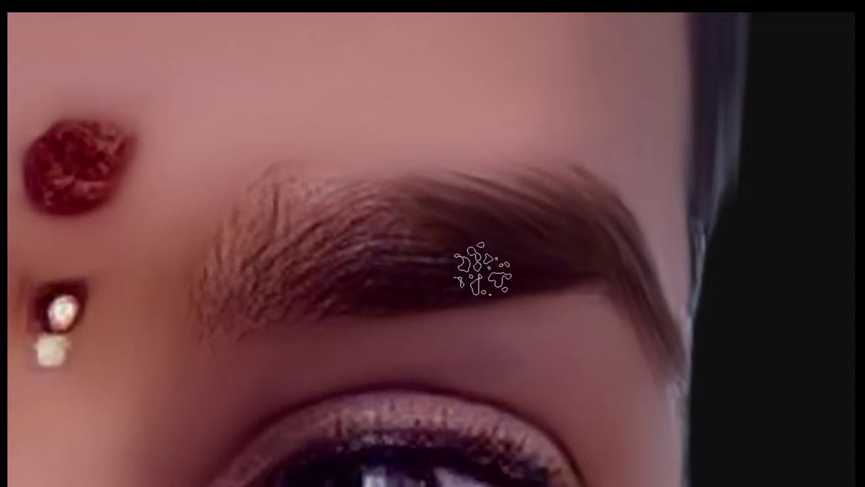
pyautogui.moveTo(483, 270); pyautogui.dragTo(400, 233)
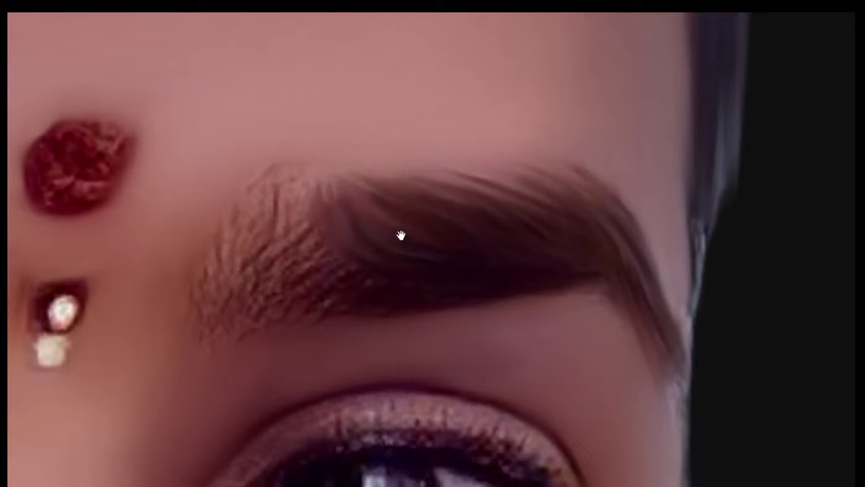
pyautogui.moveTo(342, 247)
pyautogui.mouseDown()
pyautogui.moveTo(358, 225)
pyautogui.moveTo(583, 236)
pyautogui.mouseUp()
pyautogui.moveTo(415, 240)
pyautogui.mouseDown()
pyautogui.moveTo(296, 172)
pyautogui.moveTo(410, 241)
pyautogui.mouseUp()
pyautogui.moveTo(317, 149)
pyautogui.mouseDown()
pyautogui.moveTo(350, 198)
pyautogui.moveTo(408, 183)
pyautogui.moveTo(348, 158)
pyautogui.moveTo(455, 213)
pyautogui.mouseUp()
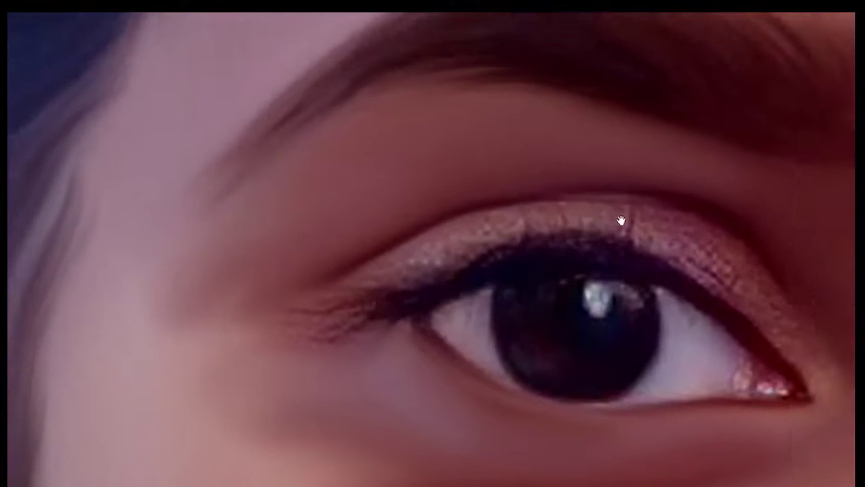
# - Smooth the outer eyelid shadow, streaky upper lid and lash streaks into an even crease
pyautogui.moveTo(388, 184); pyautogui.dragTo(112, 182)
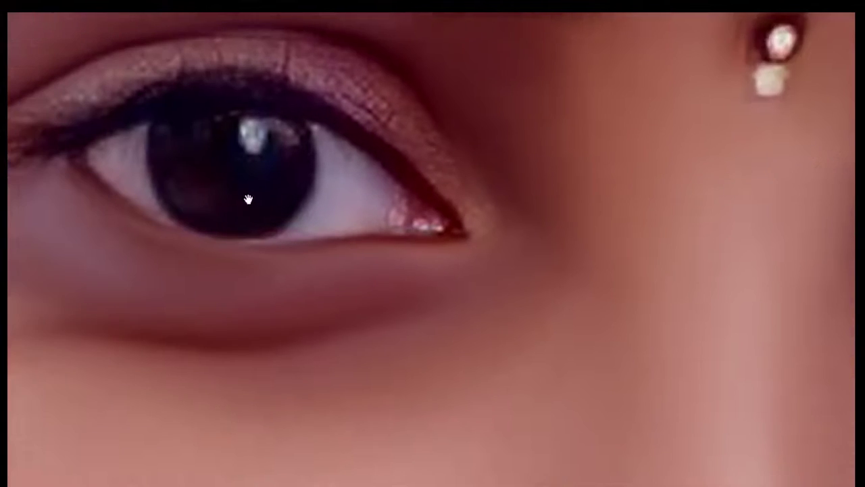
pyautogui.moveTo(248, 198); pyautogui.dragTo(478, 317)
pyautogui.scroll(1, 484, 292)
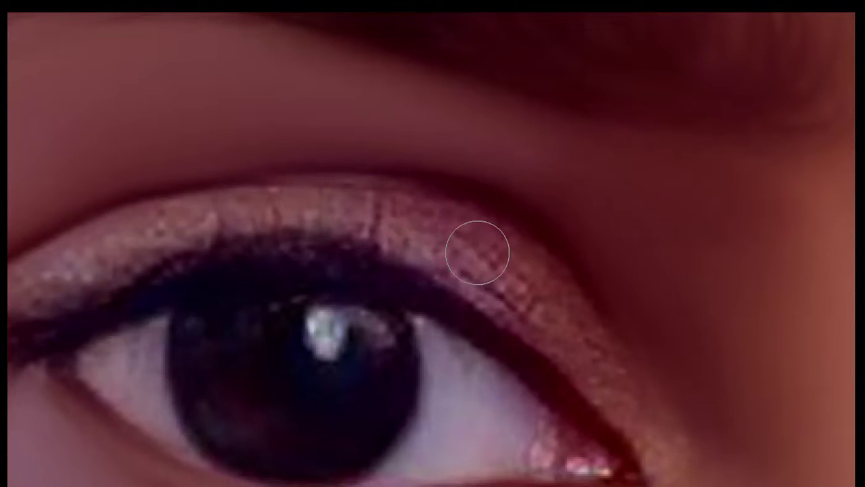
pyautogui.moveTo(478, 252); pyautogui.dragTo(540, 317)
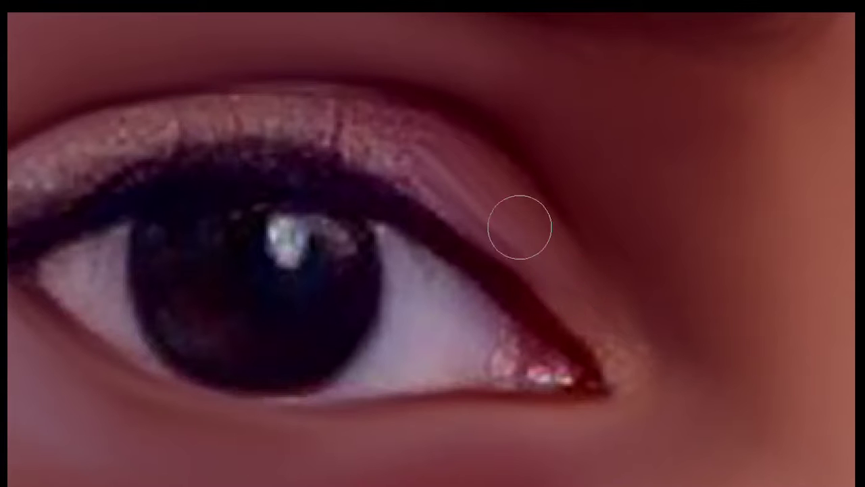
pyautogui.moveTo(493, 178); pyautogui.dragTo(365, 123)
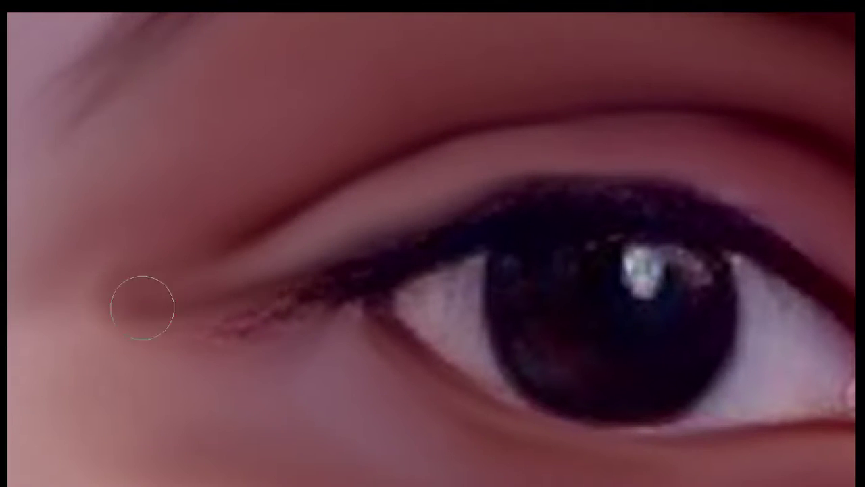
pyautogui.moveTo(141, 305); pyautogui.dragTo(344, 296)
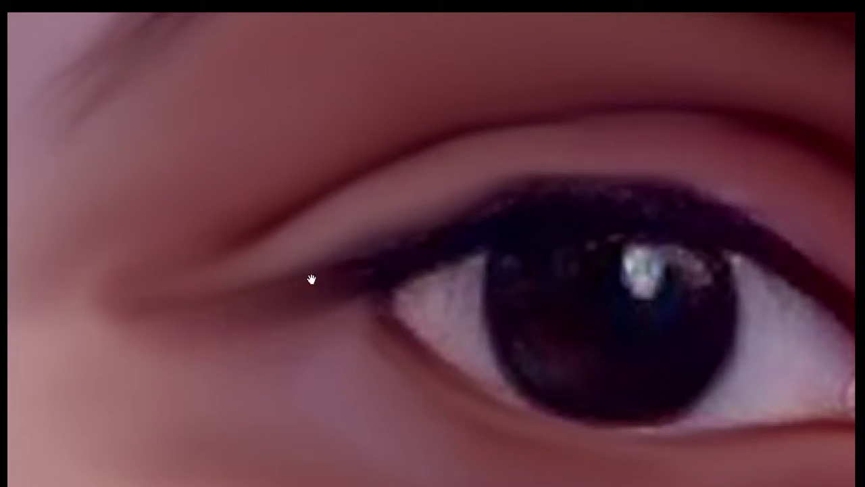
pyautogui.moveTo(203, 312); pyautogui.dragTo(145, 335)
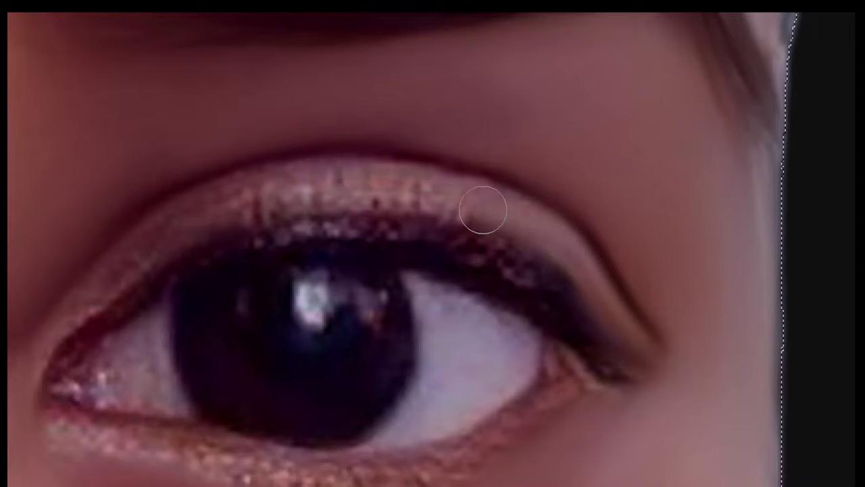
# - Blend away the upper-lid glitter and darken the eyeliner wing to its tip
pyautogui.moveTo(483, 209)
pyautogui.mouseDown()
pyautogui.moveTo(357, 183)
pyautogui.moveTo(479, 193)
pyautogui.mouseUp()
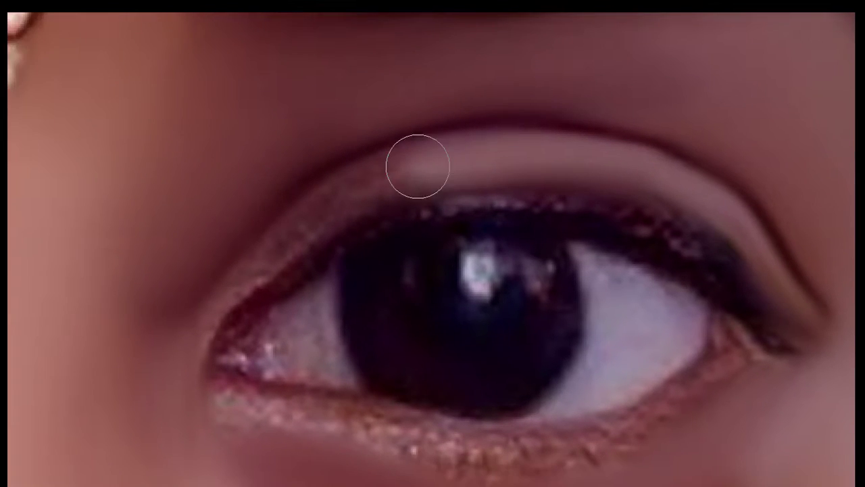
pyautogui.moveTo(415, 164); pyautogui.dragTo(304, 234)
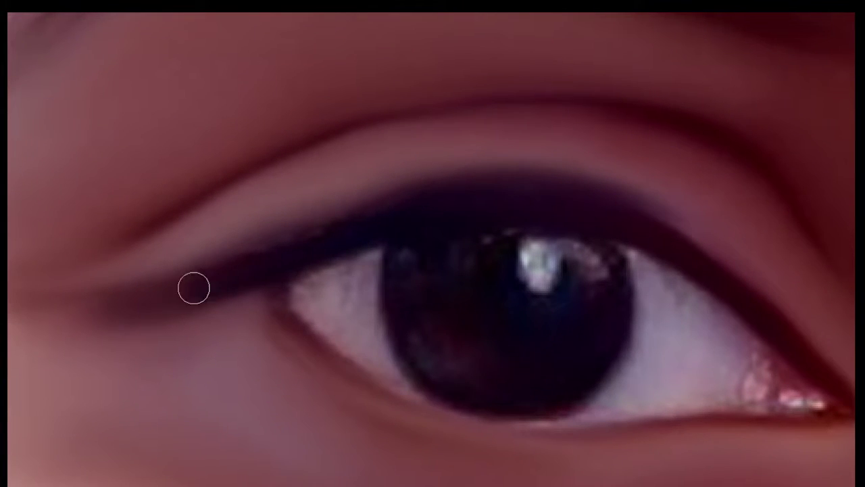
pyautogui.moveTo(194, 289); pyautogui.dragTo(392, 209)
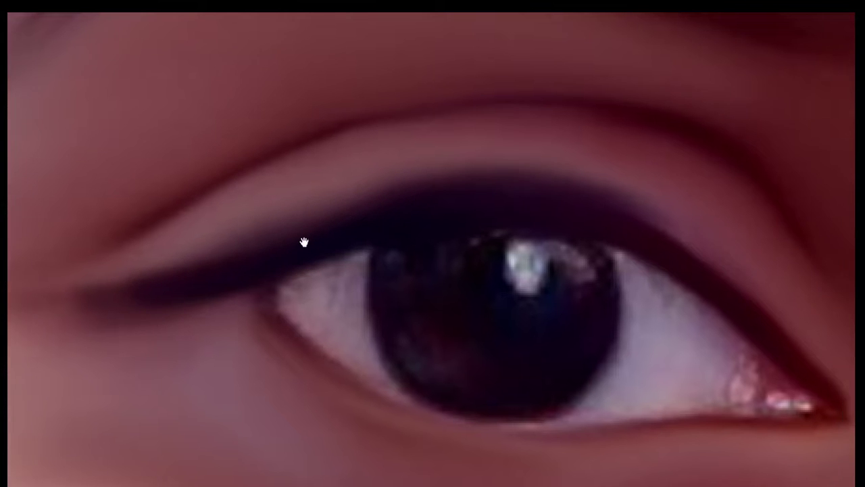
pyautogui.moveTo(268, 240); pyautogui.dragTo(71, 288)
pyautogui.moveTo(131, 288); pyautogui.dragTo(57, 298)
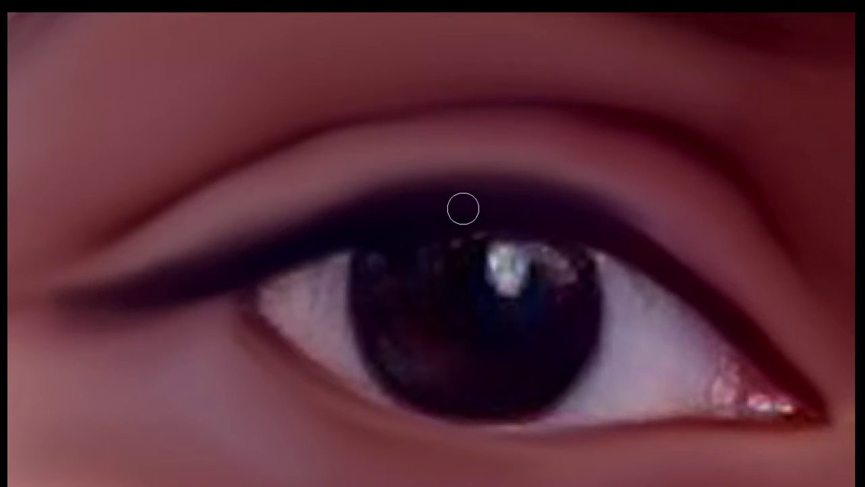
# - At the outer corner, clear veins from the eye-white, merge sparkles and darken the lower lash line
pyautogui.moveTo(648, 266); pyautogui.dragTo(583, 201)
pyautogui.moveTo(706, 308); pyautogui.dragTo(823, 358)
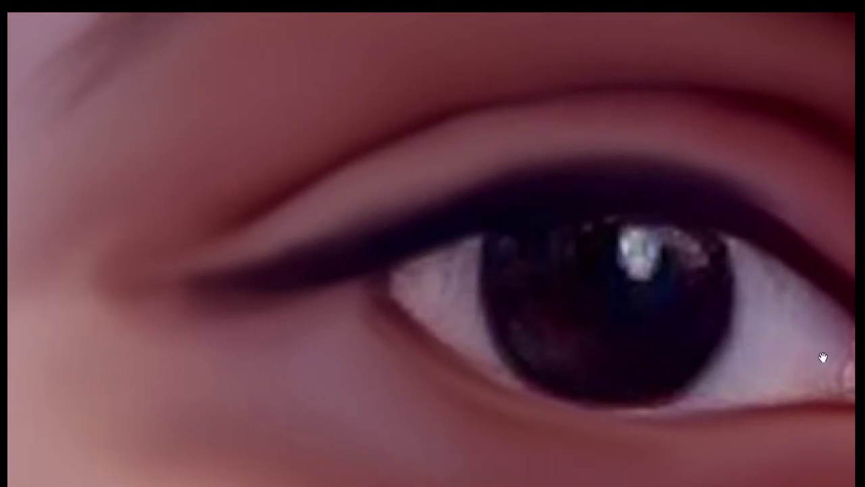
pyautogui.scroll(2, 525, 298)
pyautogui.moveTo(527, 299); pyautogui.dragTo(528, 276)
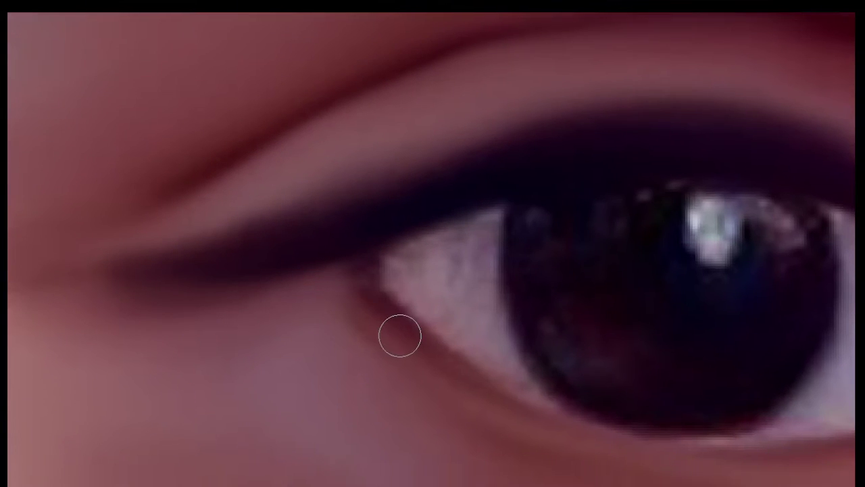
pyautogui.moveTo(462, 377); pyautogui.dragTo(378, 304)
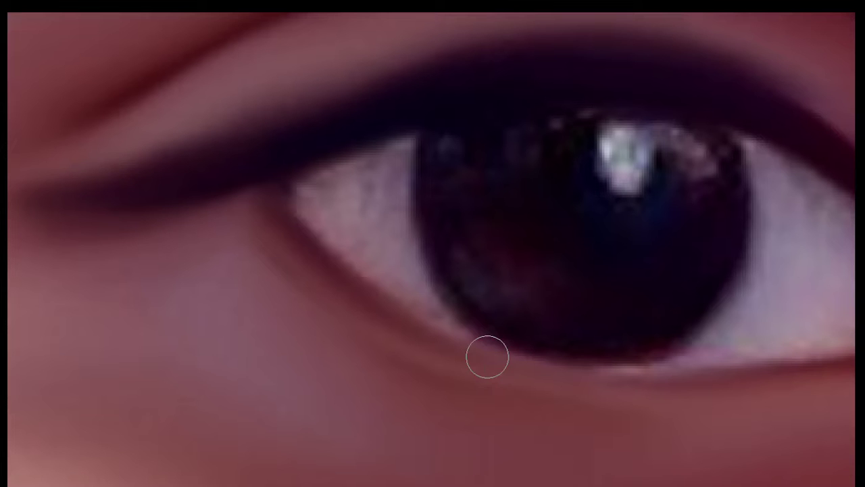
pyautogui.moveTo(513, 373); pyautogui.dragTo(381, 356)
pyautogui.moveTo(673, 331); pyautogui.dragTo(567, 347)
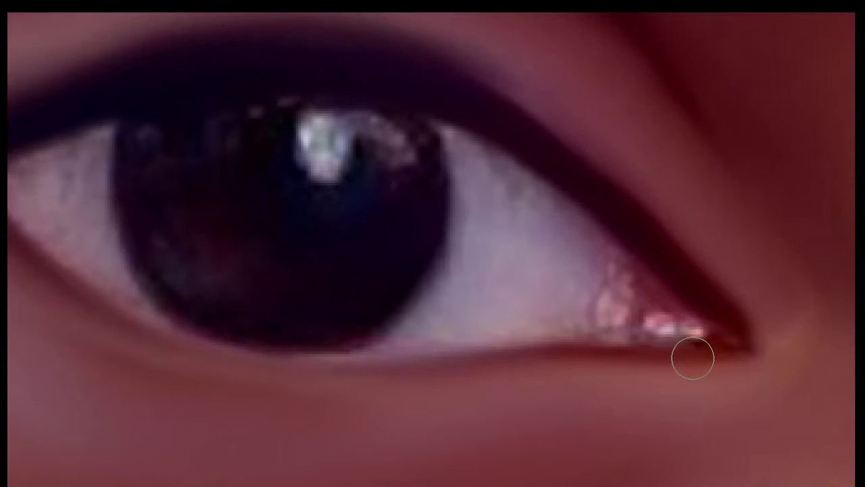
pyautogui.moveTo(528, 293); pyautogui.dragTo(541, 328)
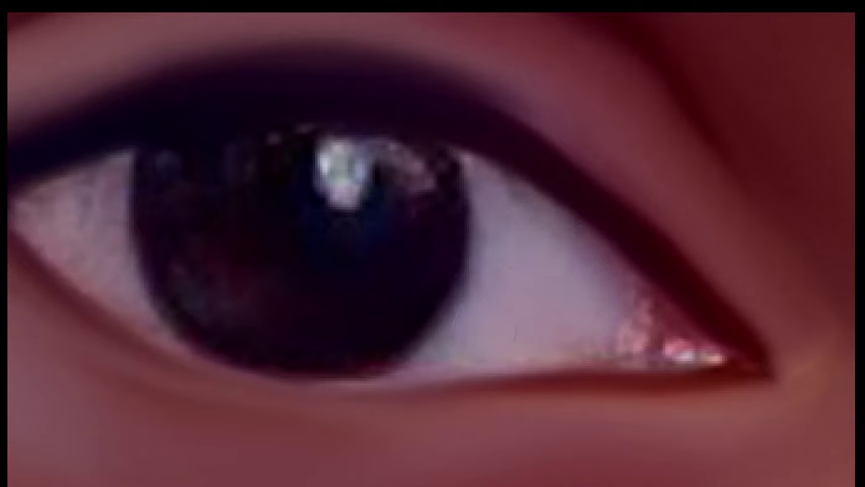
pyautogui.moveTo(493, 181); pyautogui.dragTo(549, 223)
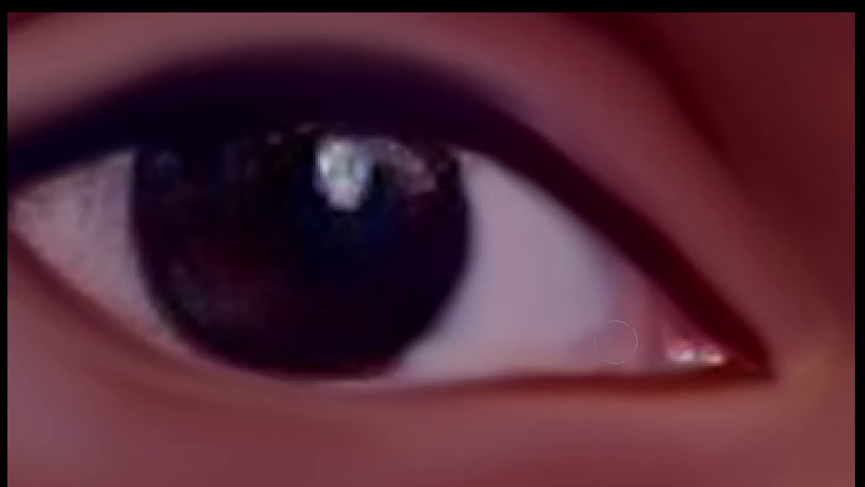
pyautogui.moveTo(639, 364); pyautogui.dragTo(710, 353)
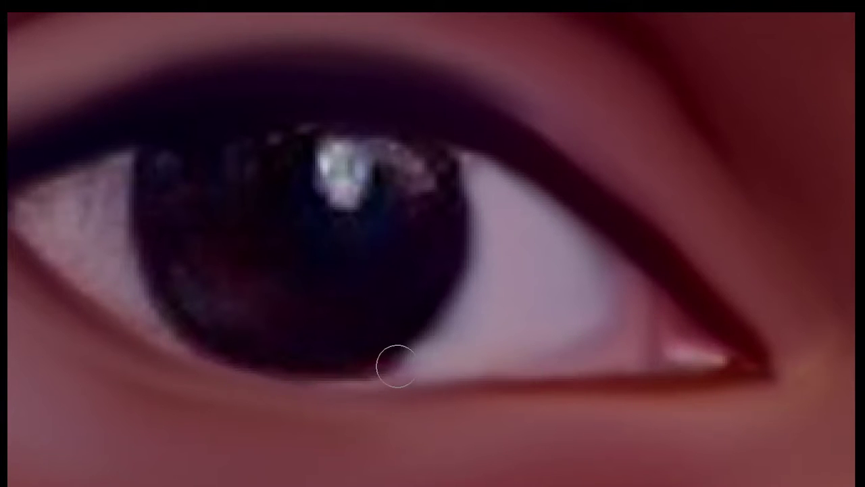
pyautogui.moveTo(648, 383); pyautogui.dragTo(601, 392)
# - Smooth the speckled eye-white along the lower iris edge and at the inner corner
pyautogui.moveTo(363, 298)
pyautogui.mouseDown()
pyautogui.moveTo(358, 270)
pyautogui.moveTo(290, 286)
pyautogui.moveTo(304, 321)
pyautogui.mouseUp()
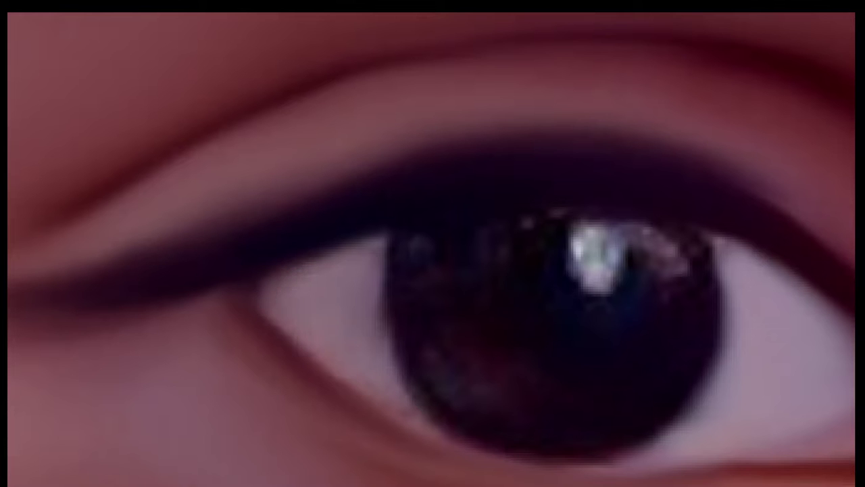
pyautogui.moveTo(379, 371); pyautogui.dragTo(392, 389)
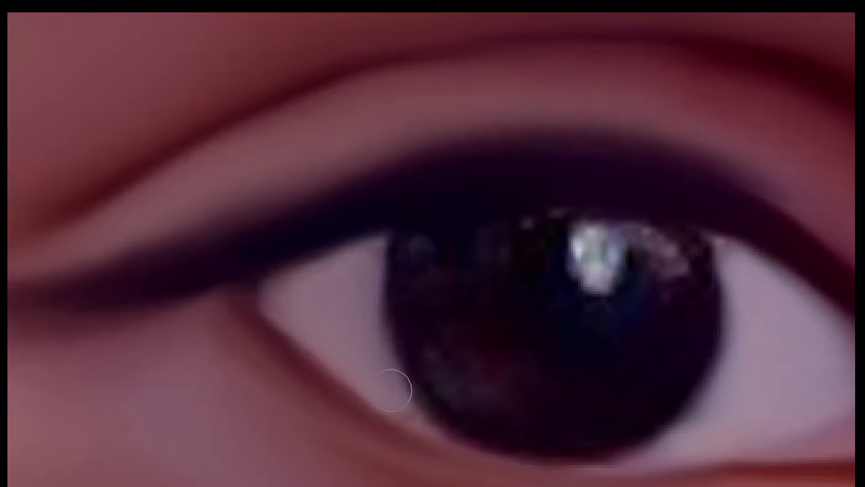
pyautogui.moveTo(363, 264); pyautogui.dragTo(291, 284)
pyautogui.moveTo(356, 355); pyautogui.dragTo(448, 451)
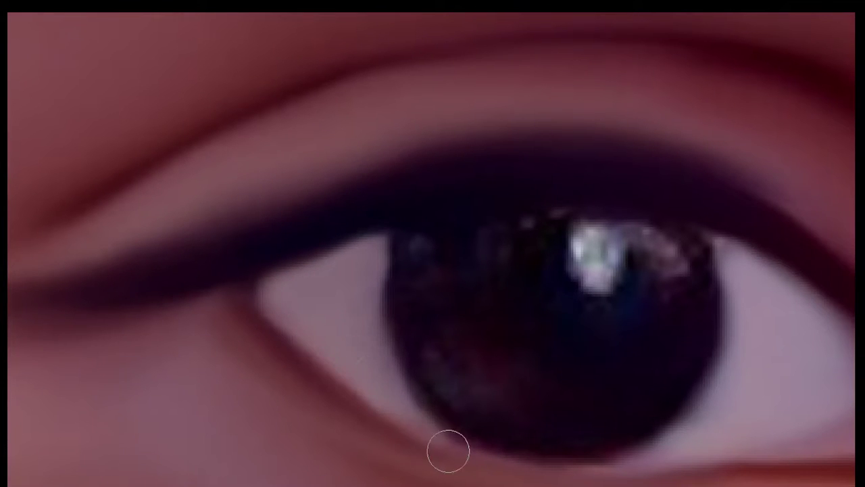
pyautogui.moveTo(303, 274); pyautogui.dragTo(275, 287)
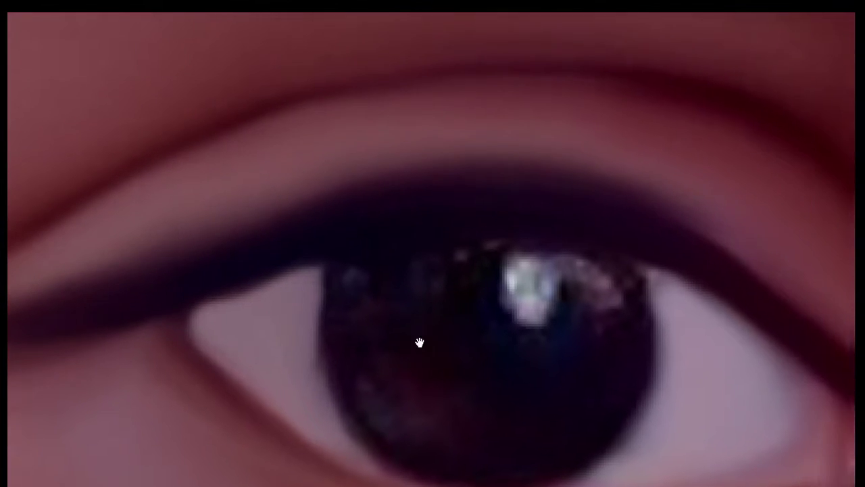
pyautogui.moveTo(358, 284); pyautogui.dragTo(525, 246)
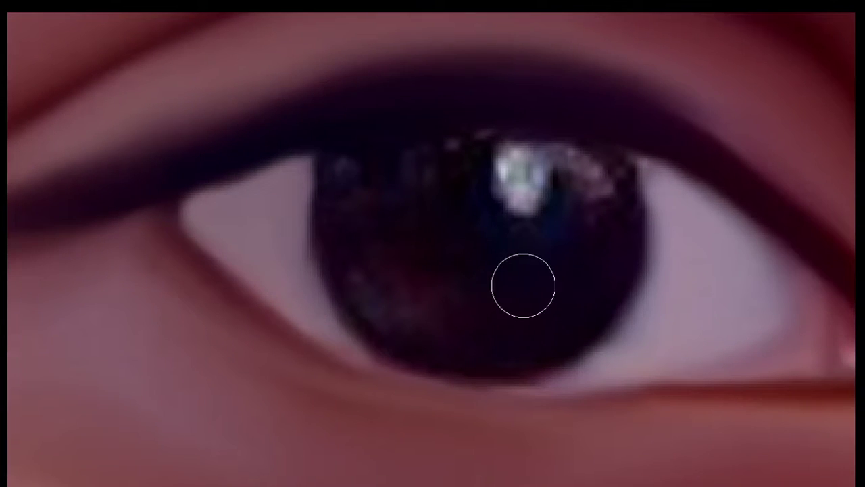
# - With a smaller Smudge brush, blend the iris soft and reshape its sparkly catchlight into a rounder, solid highlight
pyautogui.scroll(2, 527, 311)
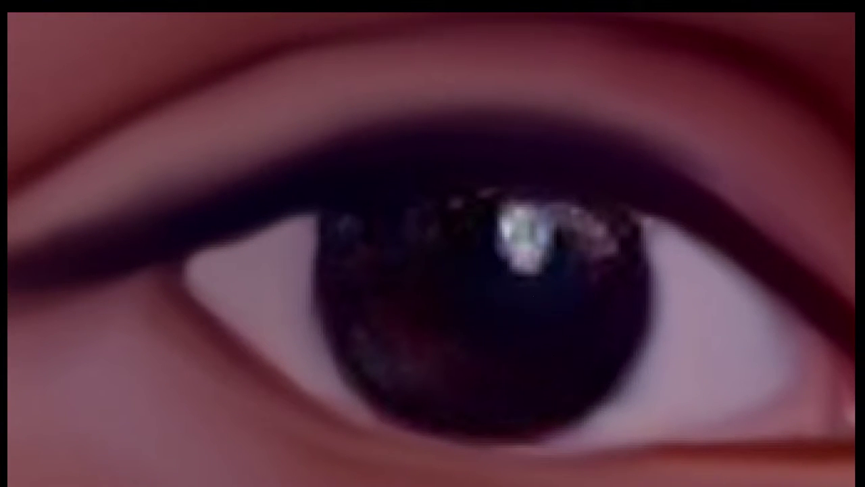
pyautogui.scroll(-1, 545, 293)
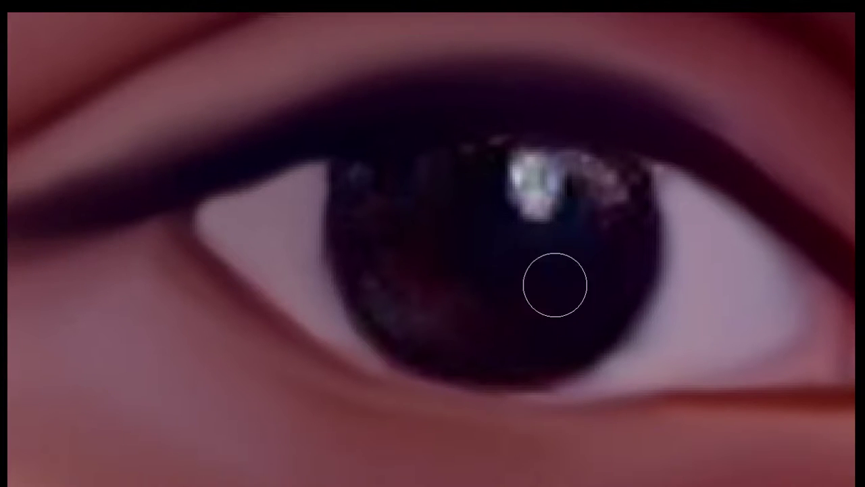
pyautogui.scroll(1, 562, 268)
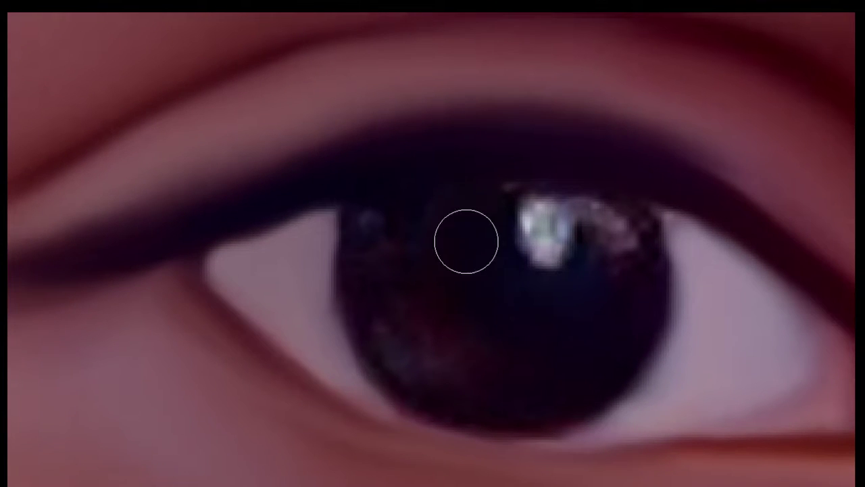
pyautogui.scroll(1, 574, 357)
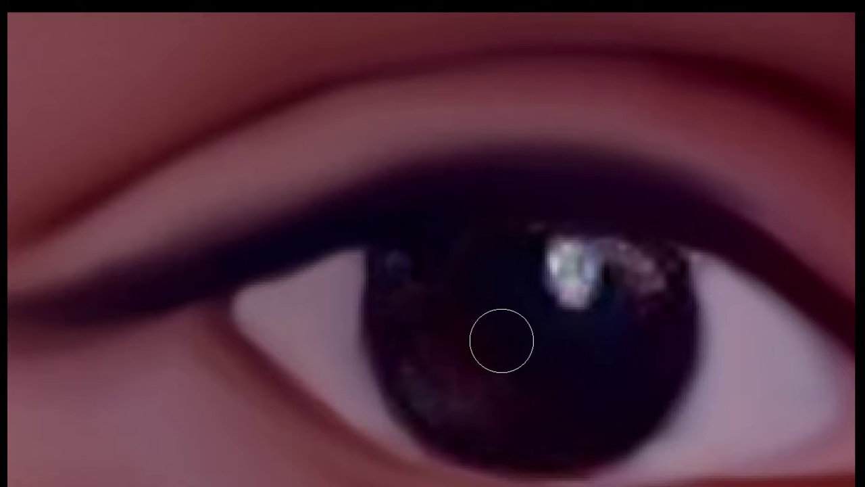
pyautogui.press('[')
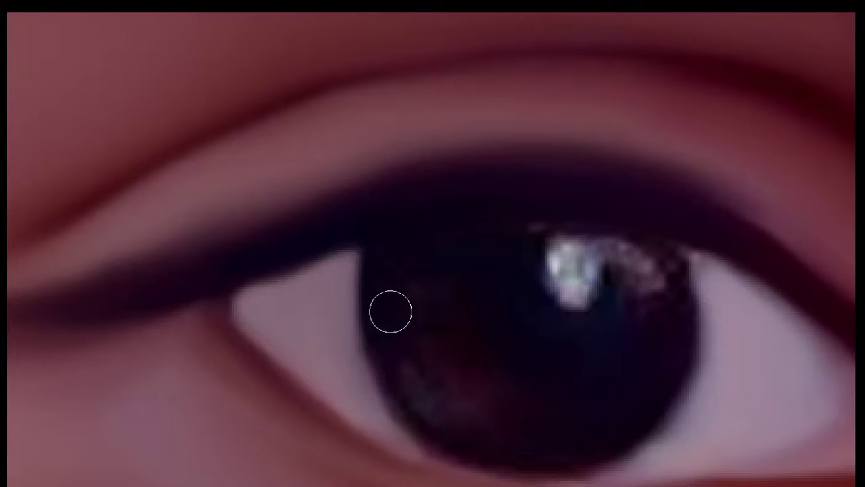
pyautogui.scroll(-2, 419, 392)
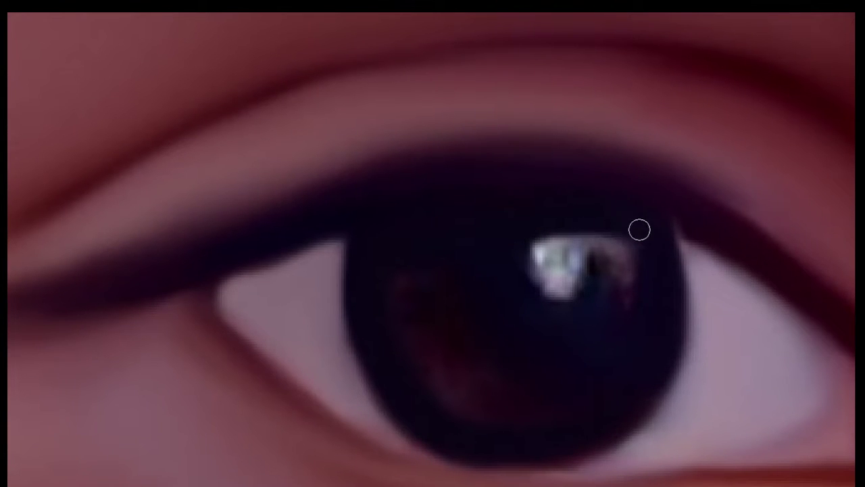
pyautogui.moveTo(556, 254)
pyautogui.mouseDown()
pyautogui.moveTo(557, 263)
pyautogui.moveTo(604, 246)
pyautogui.moveTo(624, 300)
pyautogui.mouseUp()
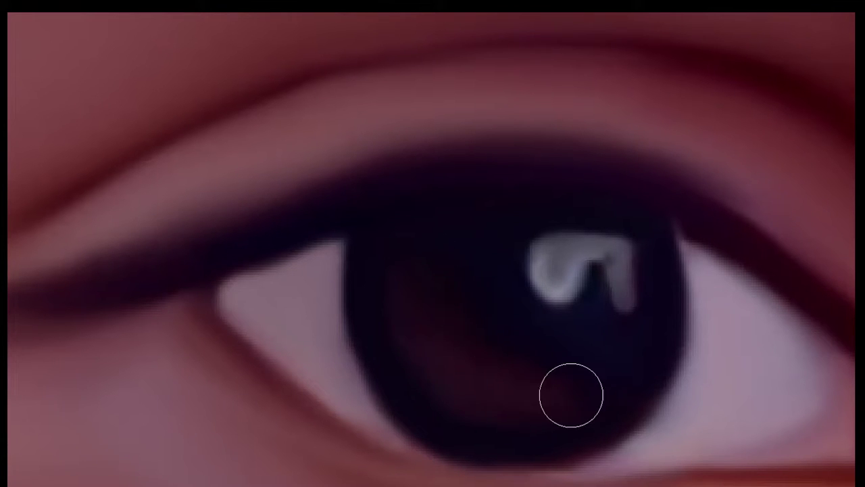
pyautogui.hotkey('ctrl', '0')
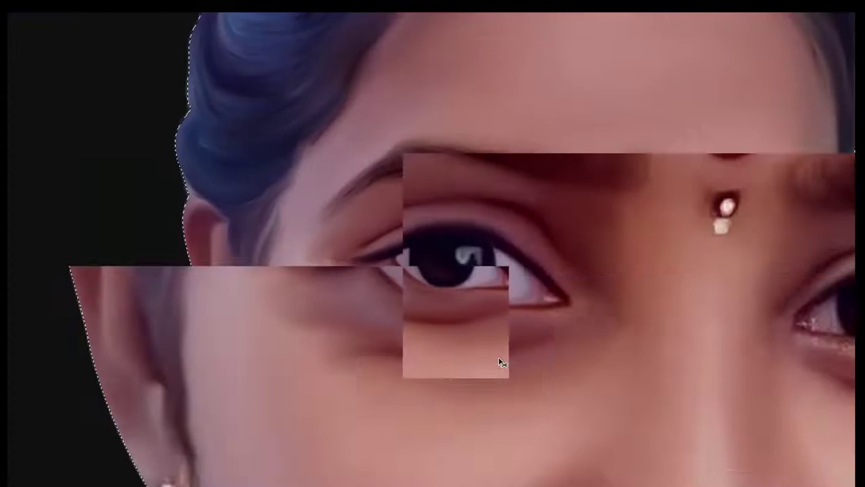
# - Deselect the head, then smooth the second eye's outer eyeliner wing and upper lash line
pyautogui.hotkey('ctrl', 'd')
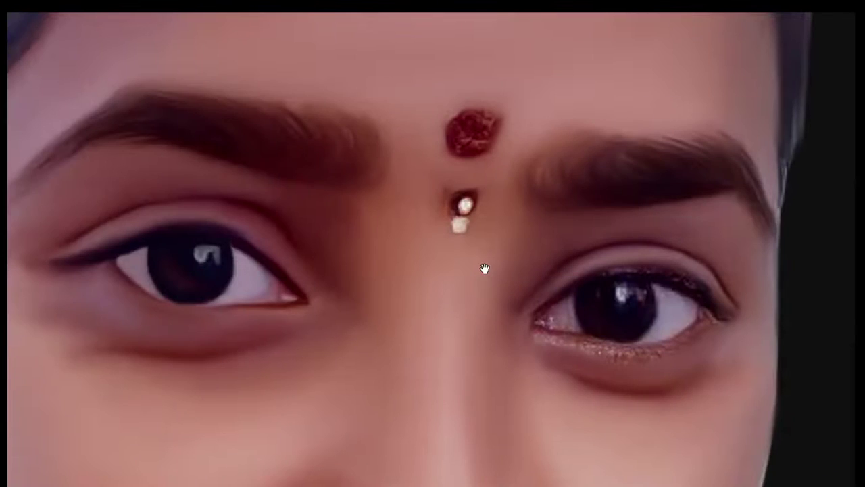
pyautogui.scroll(5, 486, 252)
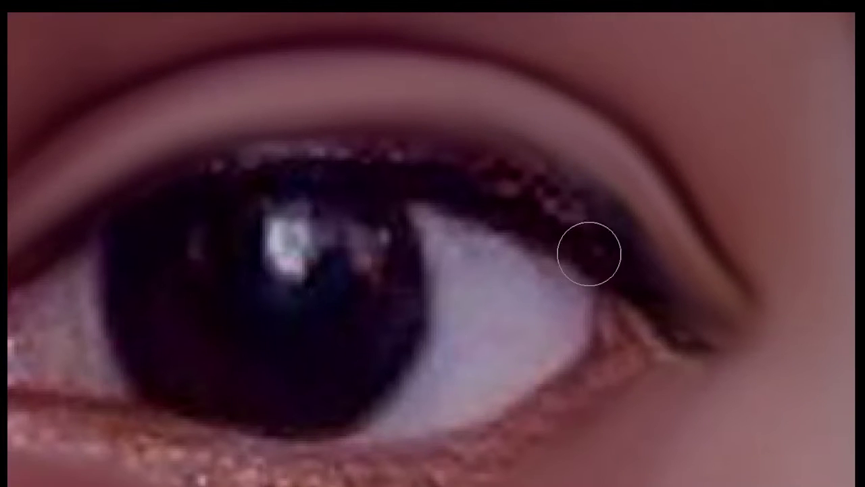
pyautogui.moveTo(589, 250); pyautogui.dragTo(710, 332)
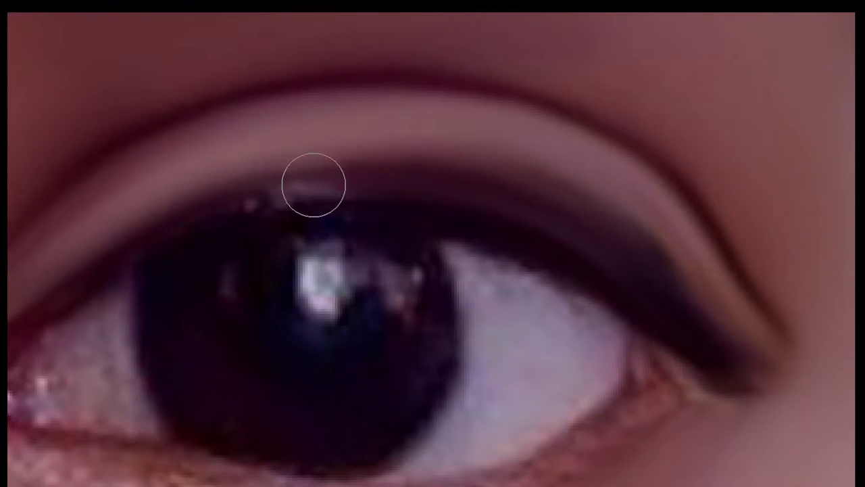
pyautogui.moveTo(313, 183); pyautogui.dragTo(250, 208)
# - Smooth away the glitter below the lower lashes and along the pinkish lower lid edge
pyautogui.moveTo(141, 216); pyautogui.dragTo(326, 173)
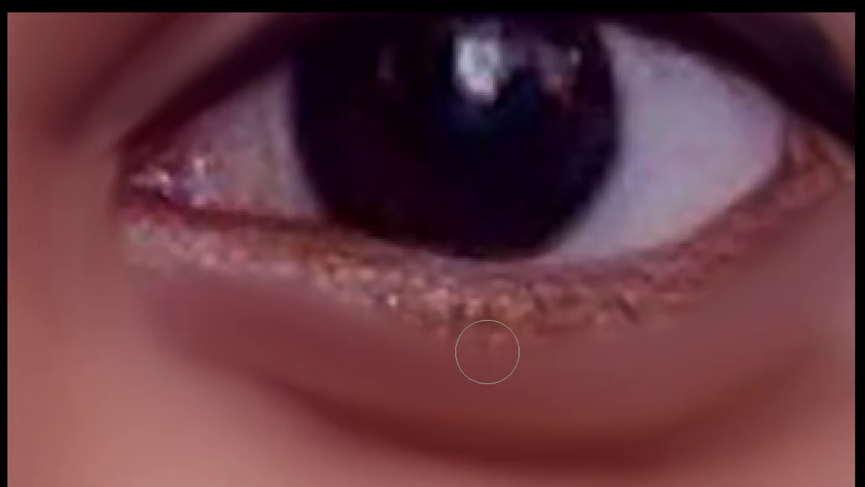
pyautogui.moveTo(520, 350); pyautogui.dragTo(595, 317)
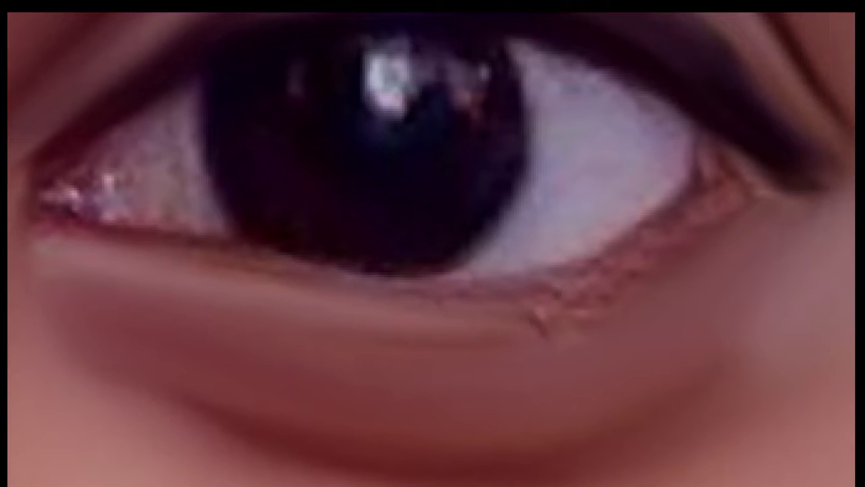
pyautogui.moveTo(643, 260); pyautogui.dragTo(686, 247)
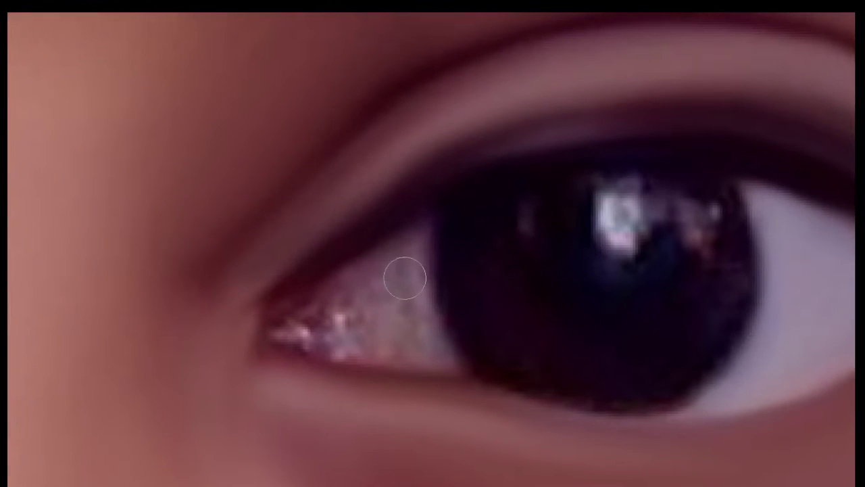
# - Smooth the inner eye corner's sparkle, dark patch and pink highlight, plus the iris's right edge
pyautogui.moveTo(405, 278)
pyautogui.mouseDown()
pyautogui.moveTo(402, 253)
pyautogui.moveTo(322, 333)
pyautogui.moveTo(346, 348)
pyautogui.mouseUp()
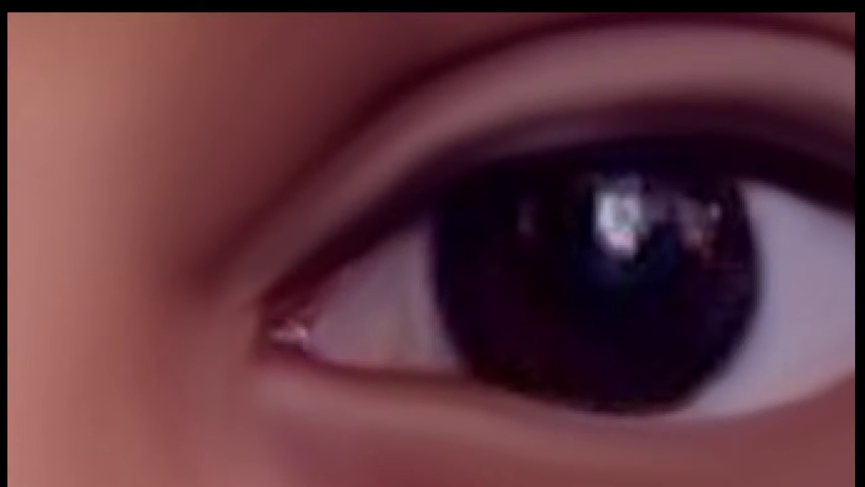
pyautogui.moveTo(319, 309); pyautogui.dragTo(399, 257)
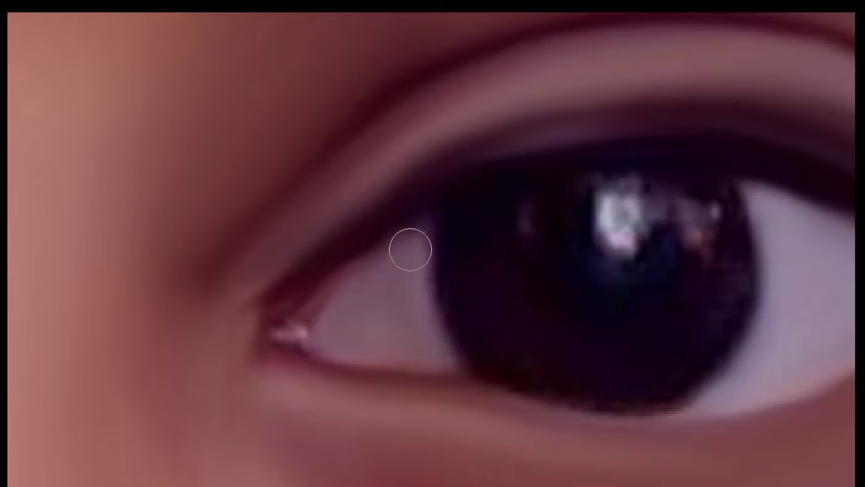
pyautogui.moveTo(313, 336); pyautogui.dragTo(374, 348)
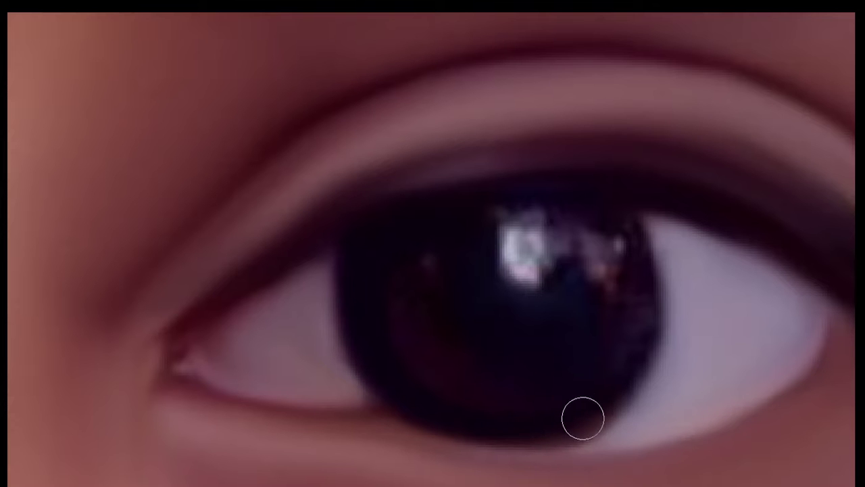
pyautogui.moveTo(563, 353); pyautogui.dragTo(622, 230)
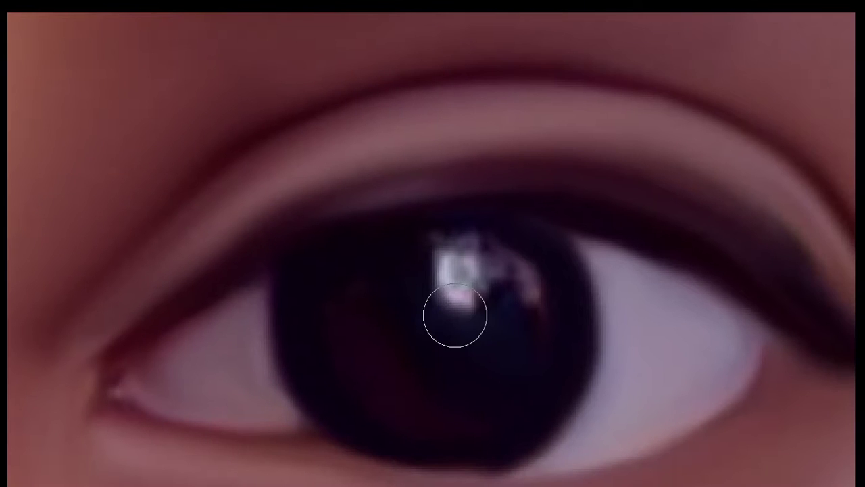
# - With a smaller brush, enlarge the white iris highlight and paint a soft pink reflection beside it
pyautogui.press('[')
pyautogui.moveTo(455, 315)
pyautogui.mouseDown()
pyautogui.moveTo(437, 273)
pyautogui.moveTo(475, 257)
pyautogui.moveTo(465, 262)
pyautogui.moveTo(444, 251)
pyautogui.moveTo(452, 315)
pyautogui.mouseUp()
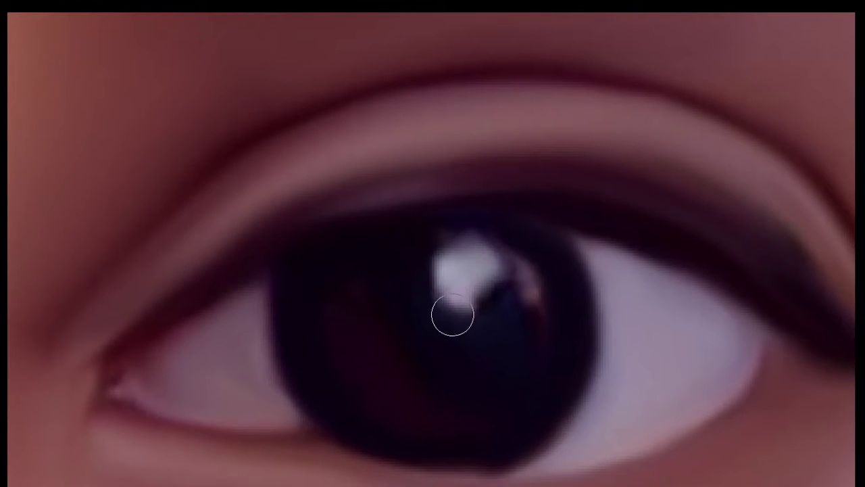
pyautogui.moveTo(519, 272)
pyautogui.mouseDown()
pyautogui.moveTo(521, 263)
pyautogui.moveTo(539, 296)
pyautogui.mouseUp()
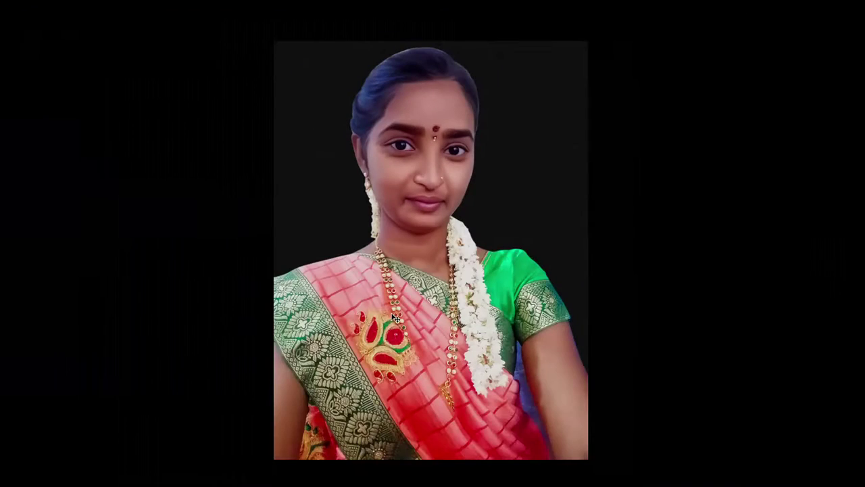
# - Smudge upward from the forehead into the hair to form soft, wispy strands along the hairline
pyautogui.click(401, 323)
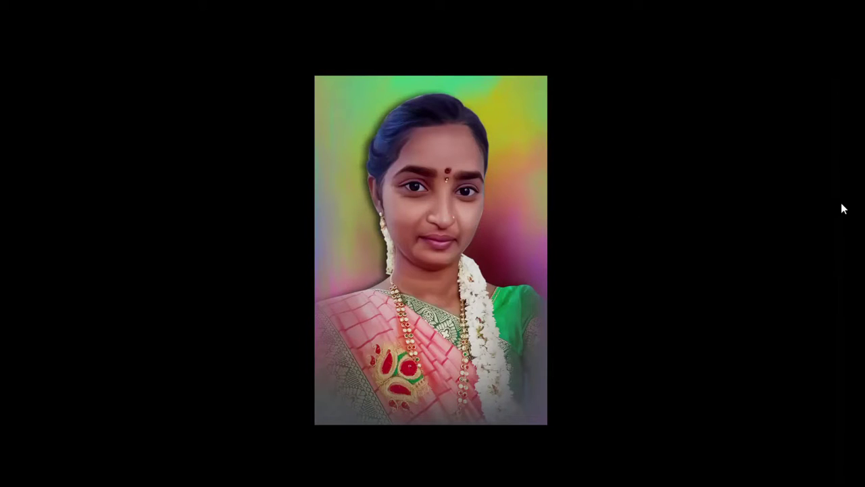
pyautogui.hotkey('ctrl', '+')
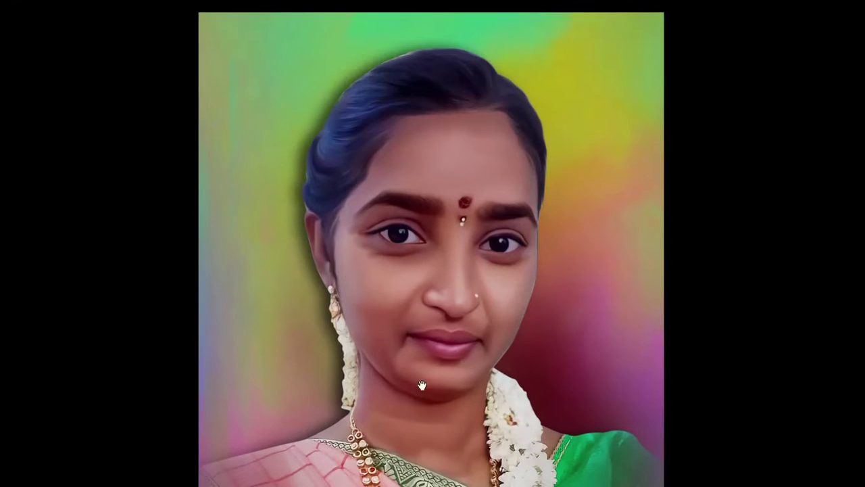
pyautogui.moveTo(261, 133); pyautogui.dragTo(633, 132)
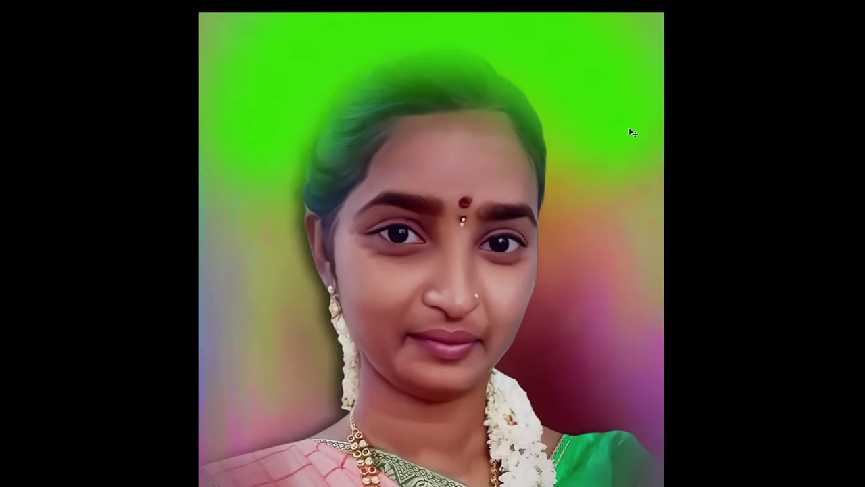
pyautogui.hotkey('ctrl', 'z')
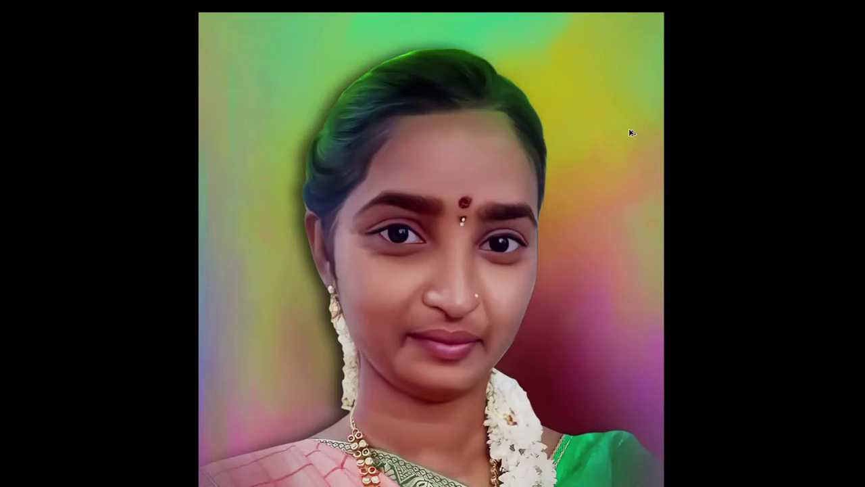
pyautogui.hotkey('ctrl', 'z')
pyautogui.hotkey('ctrl', '-')
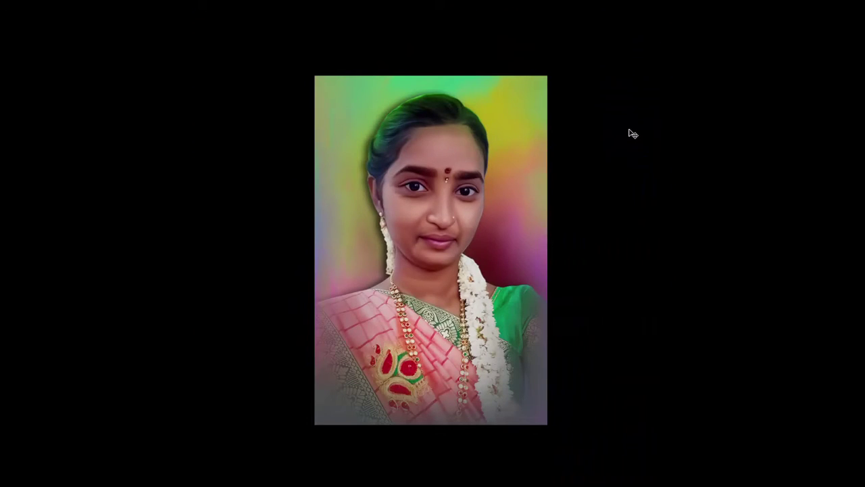